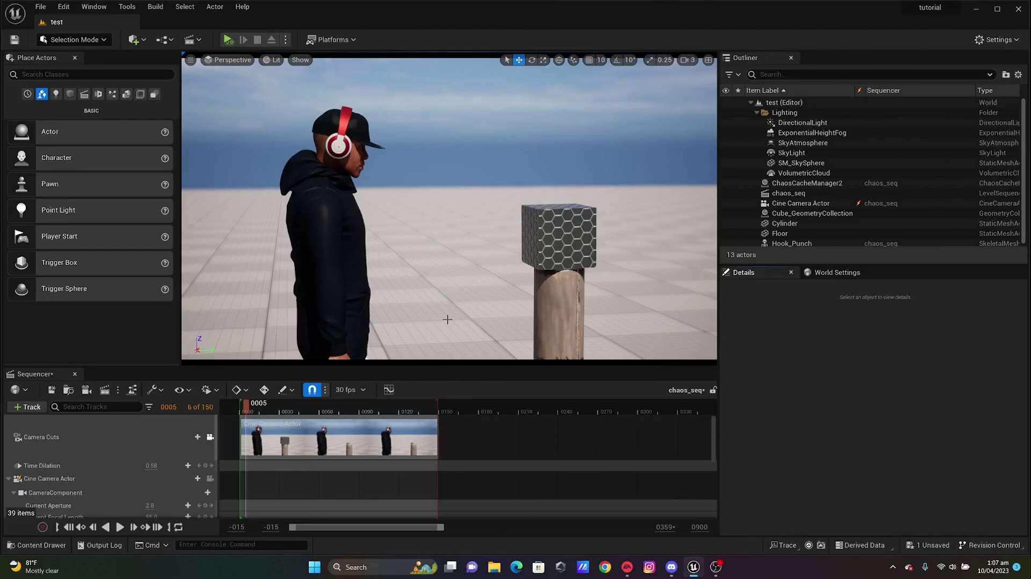
- Play the chaos_seq sequence from near its start to preview the punch shattering the cube, then stop playback
key("e")
left_click(248, 411)
key("space")
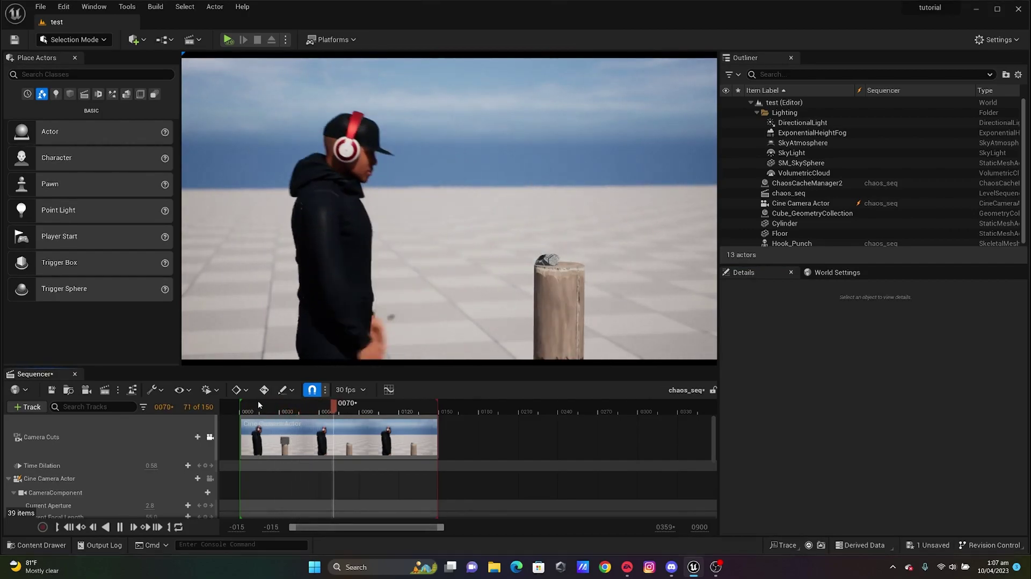
key("space")
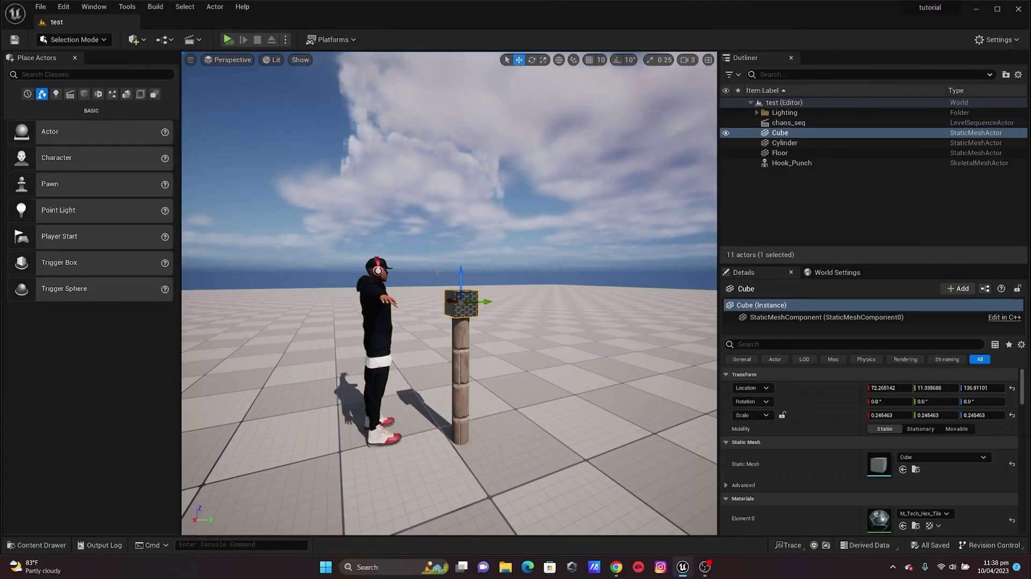
- Open the chaos_seq level sequence, view the shot through its camera cuts and scrub to frame 8
left_click(422, 234)
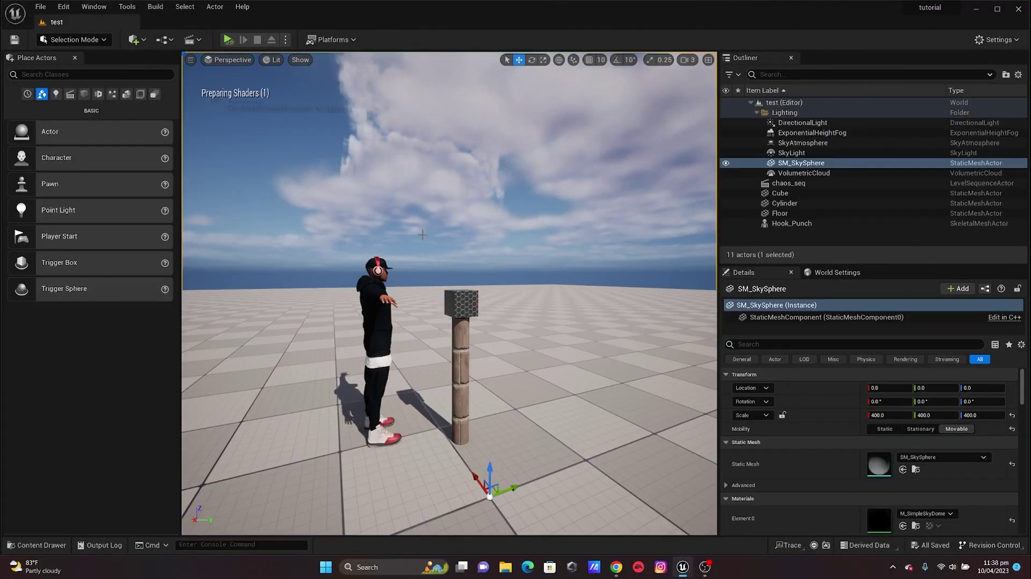
left_click(192, 39)
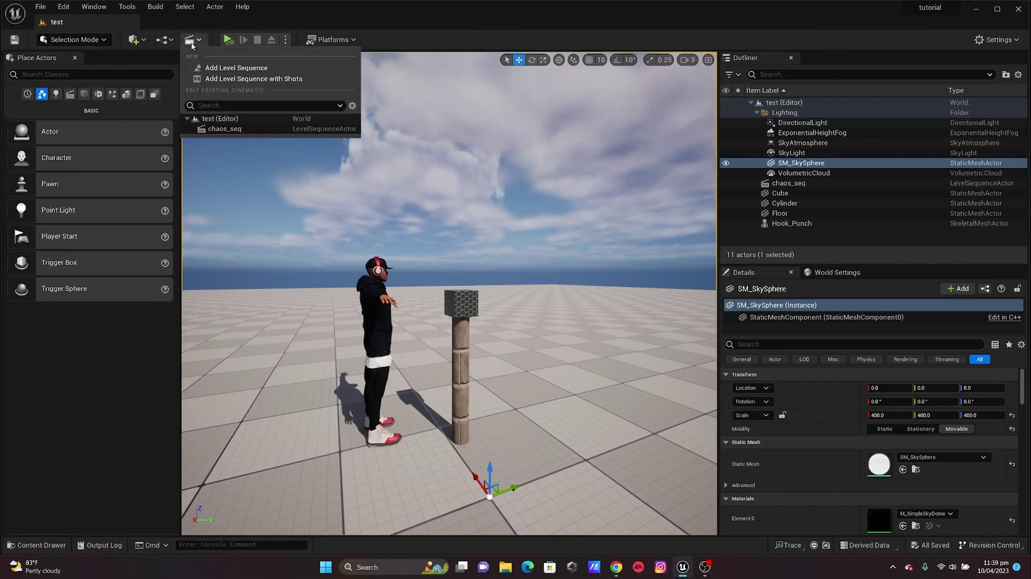
left_click(253, 128)
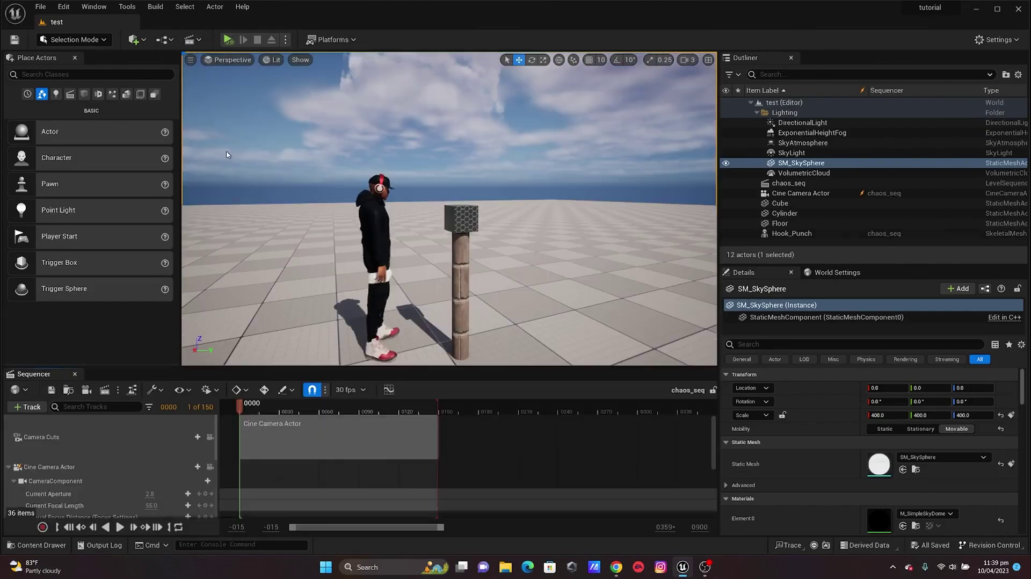
left_click(210, 437)
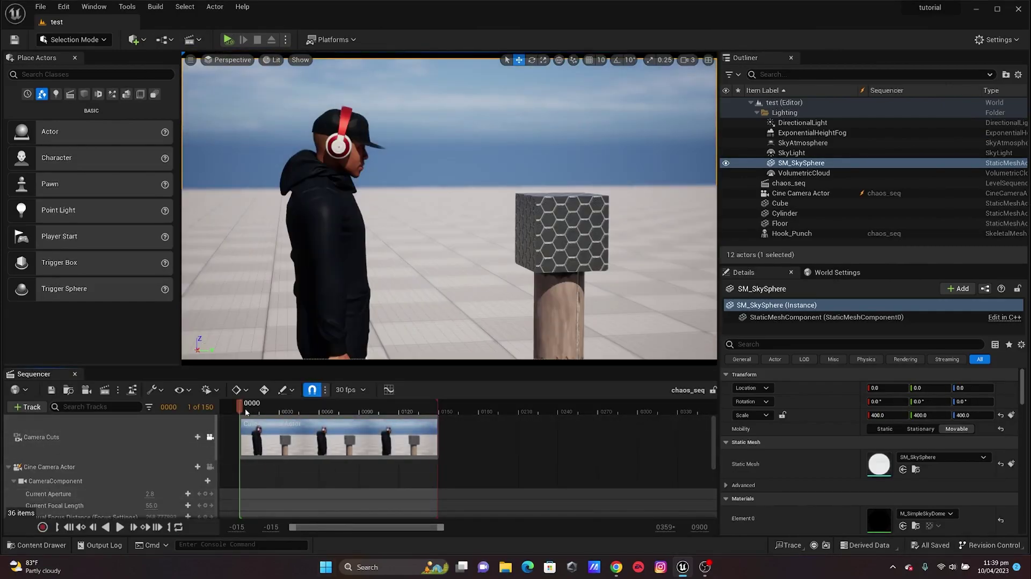
mouse_move(243, 411)
left_mouse_down()
mouse_move(370, 411)
mouse_move(252, 418)
left_mouse_up()
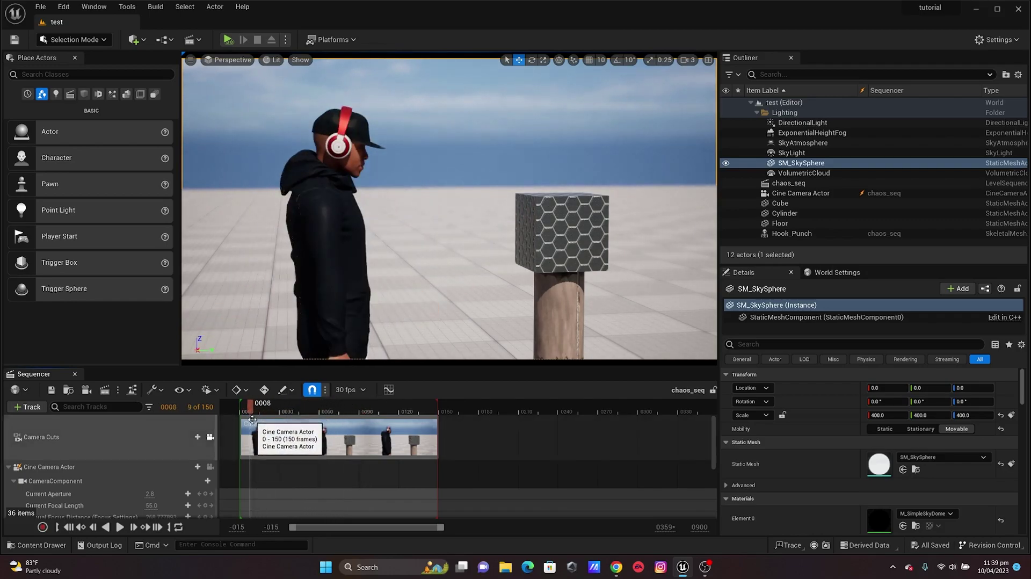
- Select the hexagon-tiled cube on the post, close the Sequencer and bring the cube into close view
left_click(546, 223)
scroll(140, 479, "down", 3)
scroll(140, 479, "up", 3)
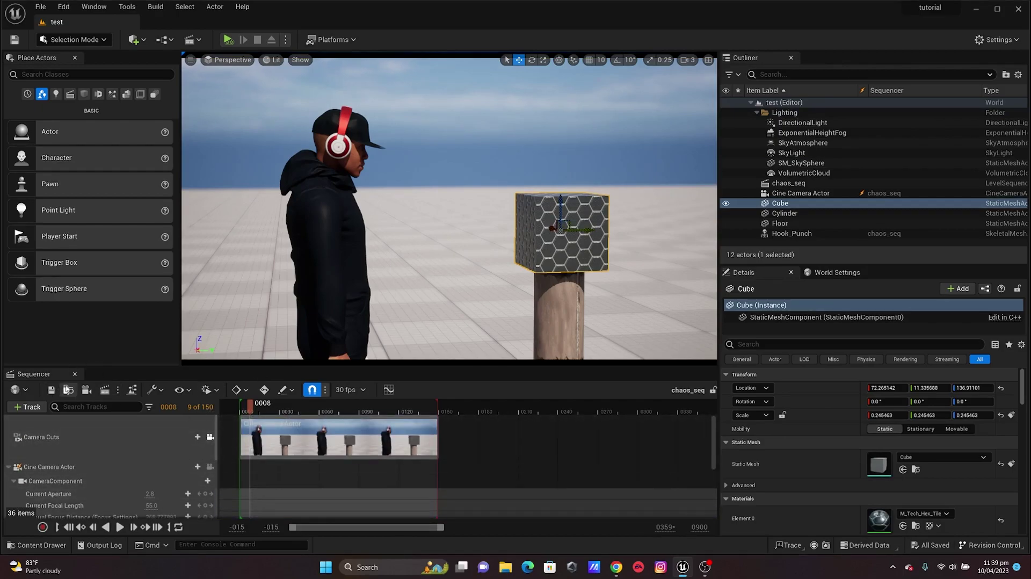
left_click(74, 374)
scroll(428, 277, "up", 5)
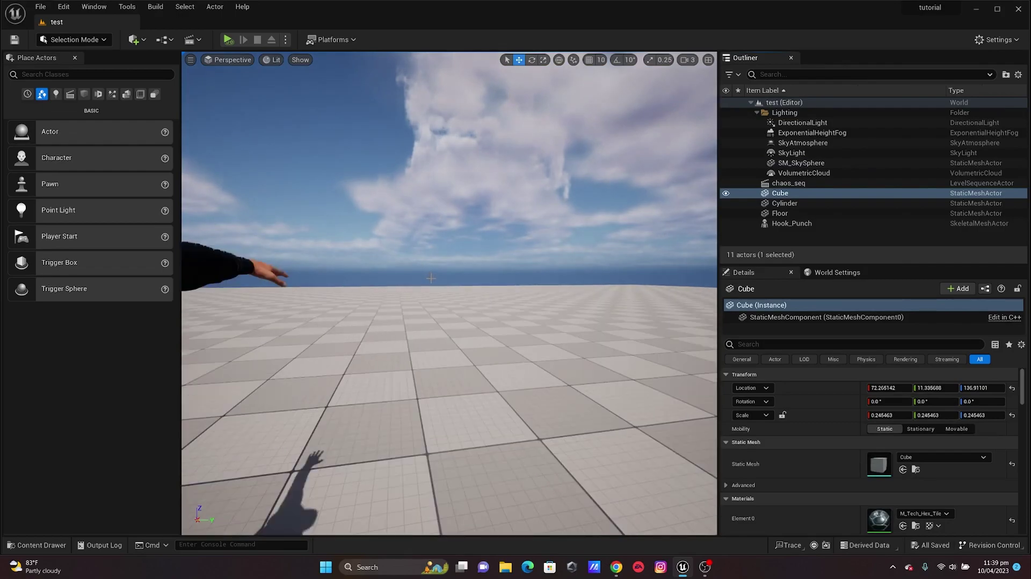
right_click_drag(431, 282, 459, 288)
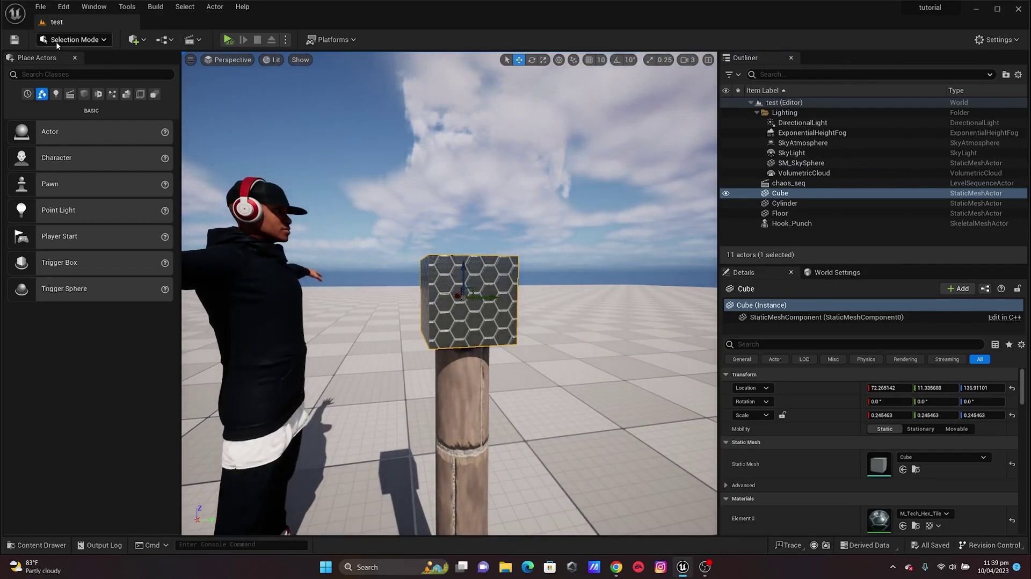
- Switch to Fracture Mode and create a geometry collection from the cube, named Cube_fracture, in the CHAOS_TUT folder
left_click(74, 40)
left_click(79, 111)
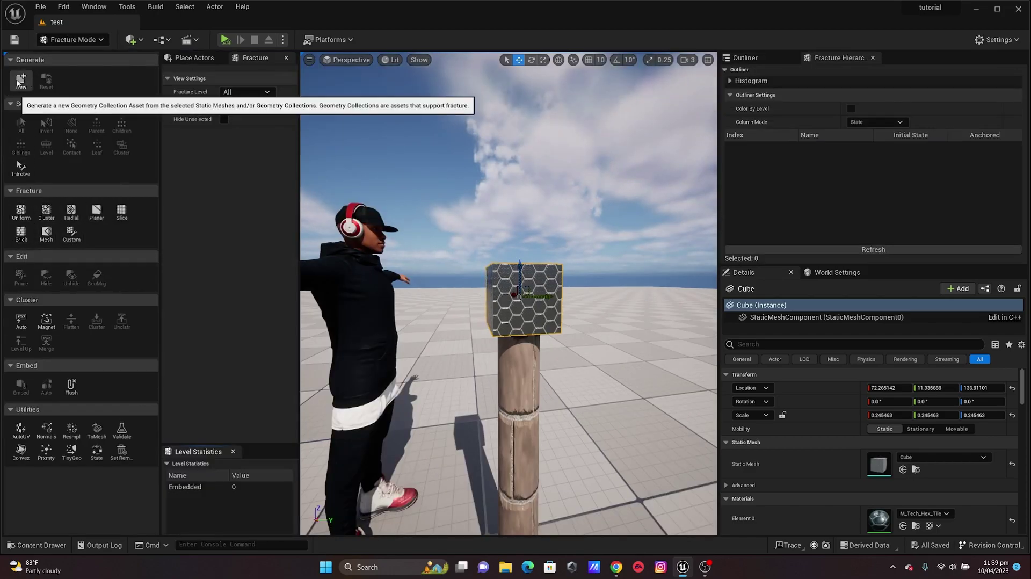
left_click(20, 82)
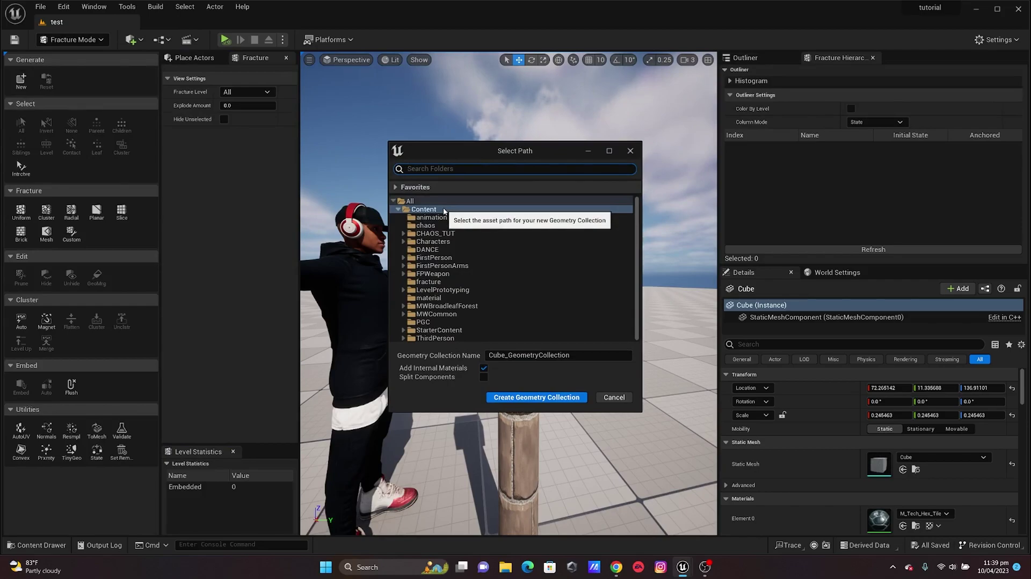
left_click_drag(590, 355, 508, 363)
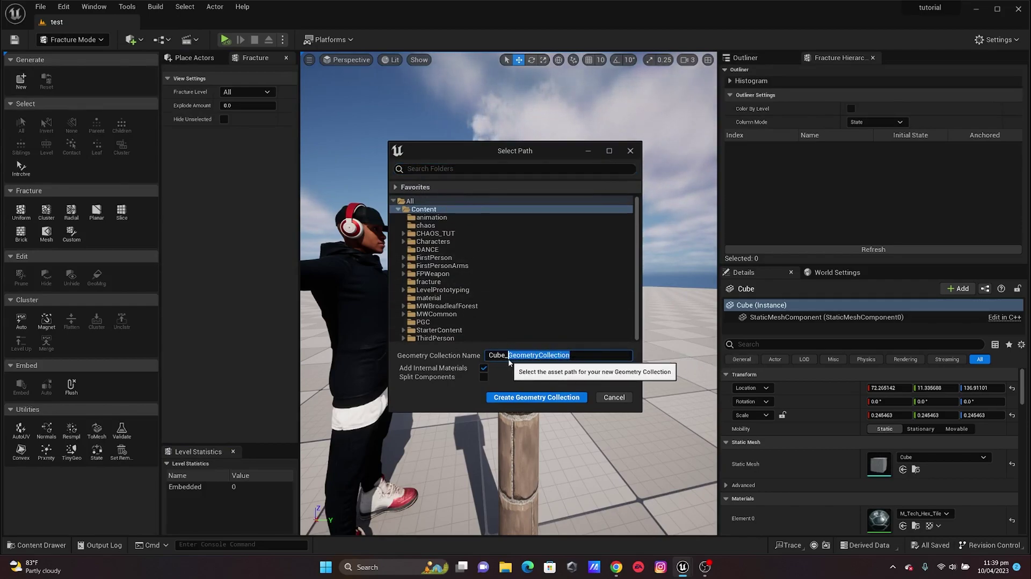
type("fracture")
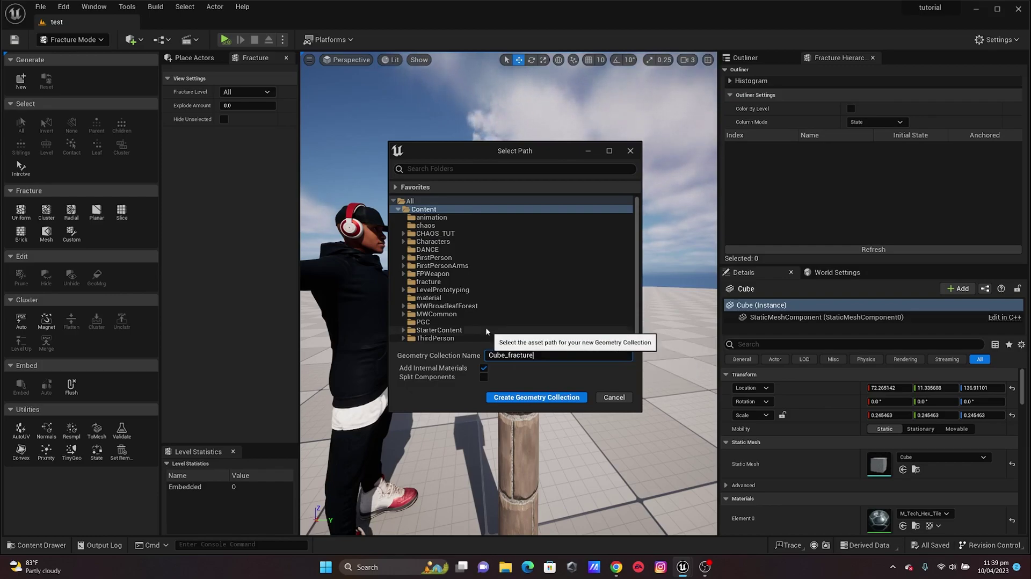
left_click(478, 233)
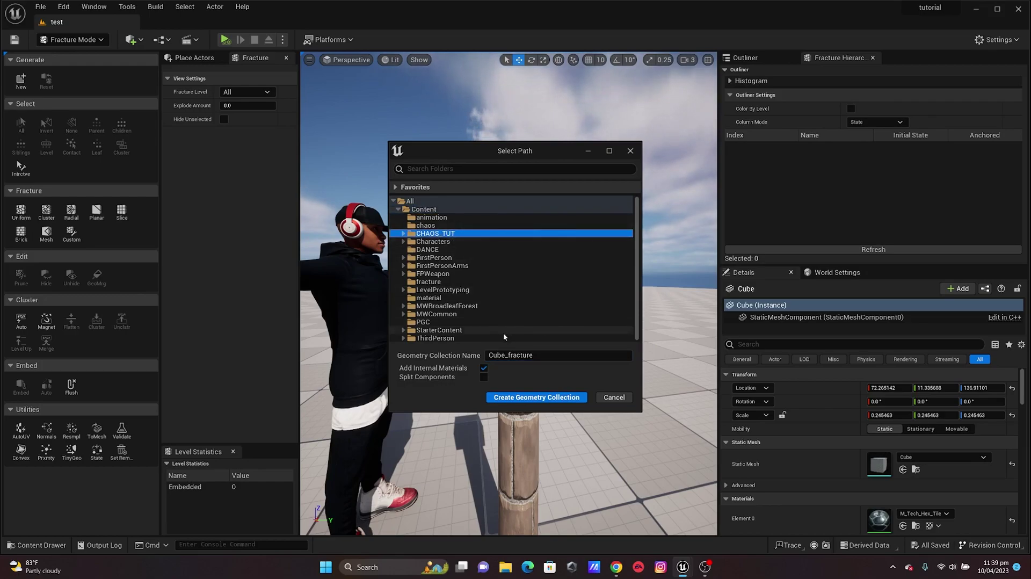
left_click(548, 397)
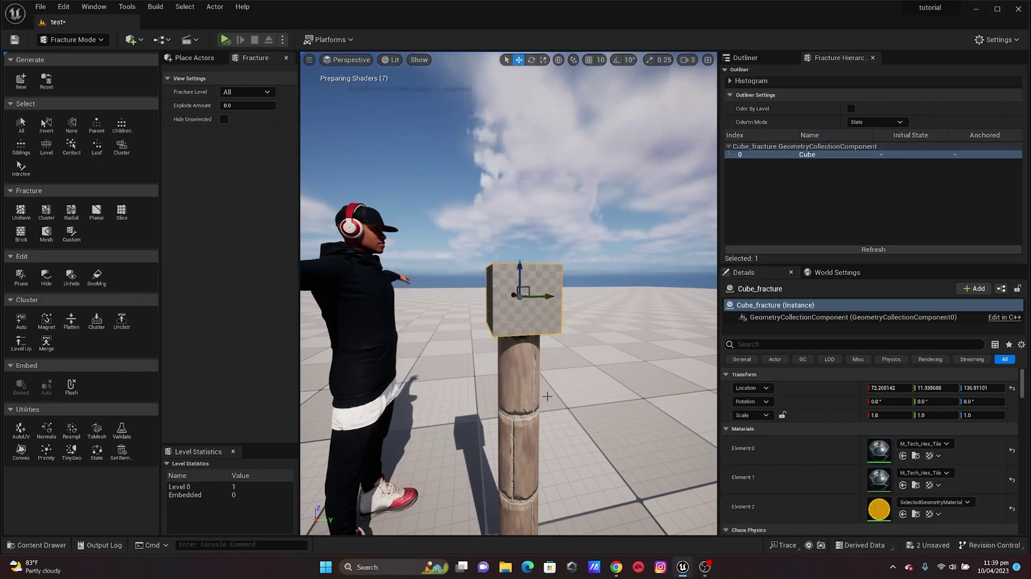
- Apply a Uniform Voronoi fracture to the cube with minimum and maximum Voronoi sites both set to 50
left_click(504, 279)
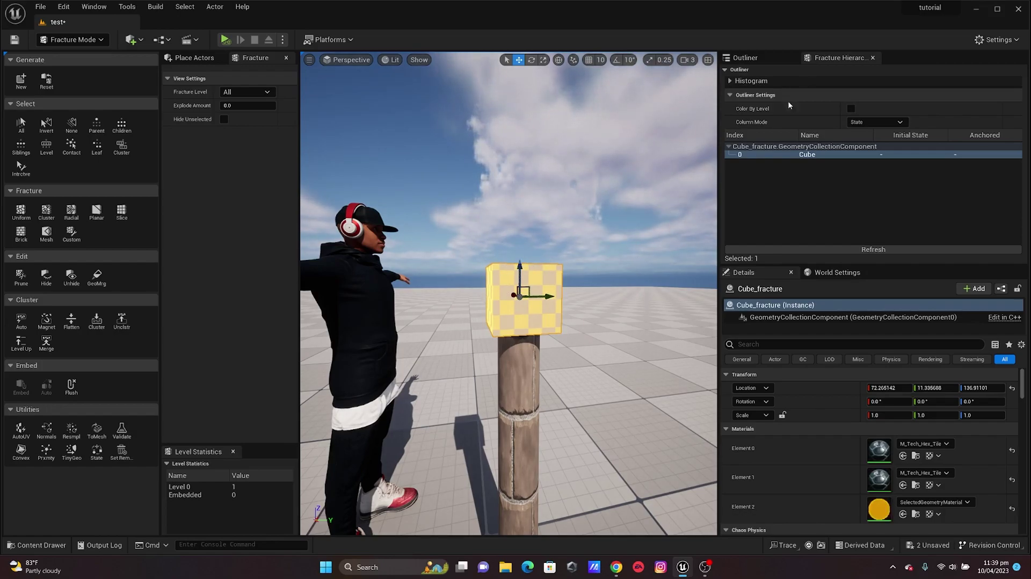
left_click(768, 155)
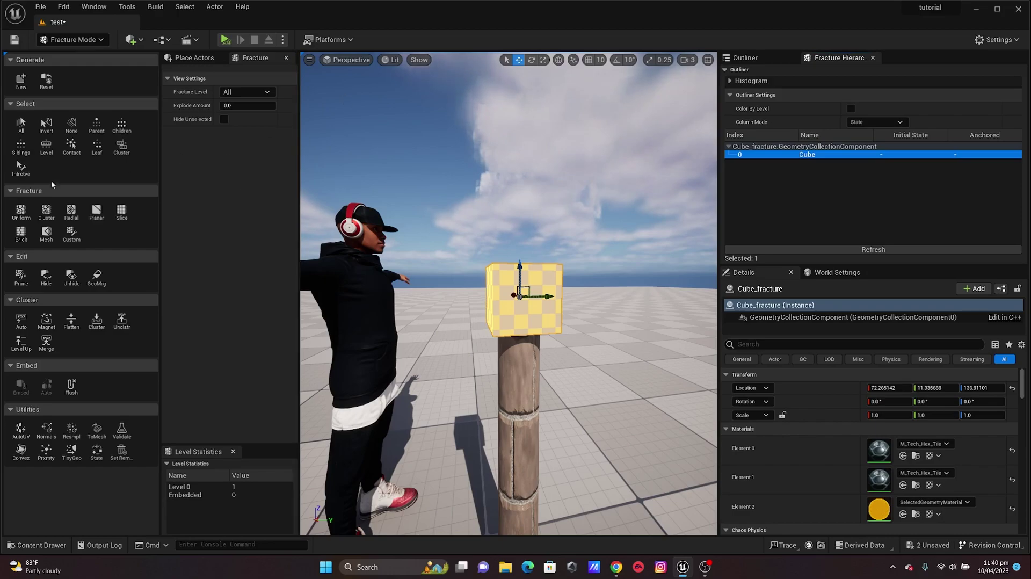
left_click(500, 289)
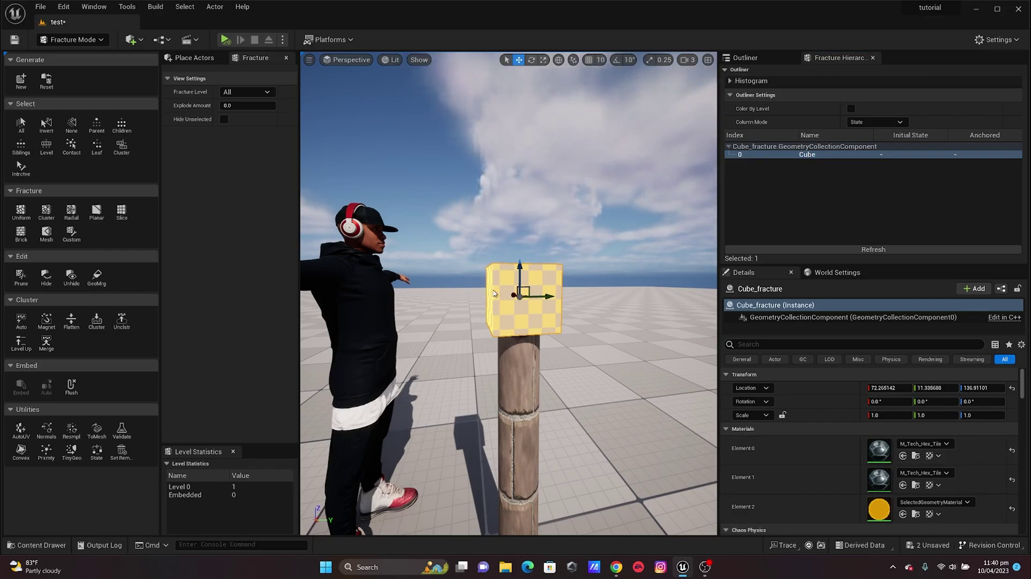
left_click(21, 211)
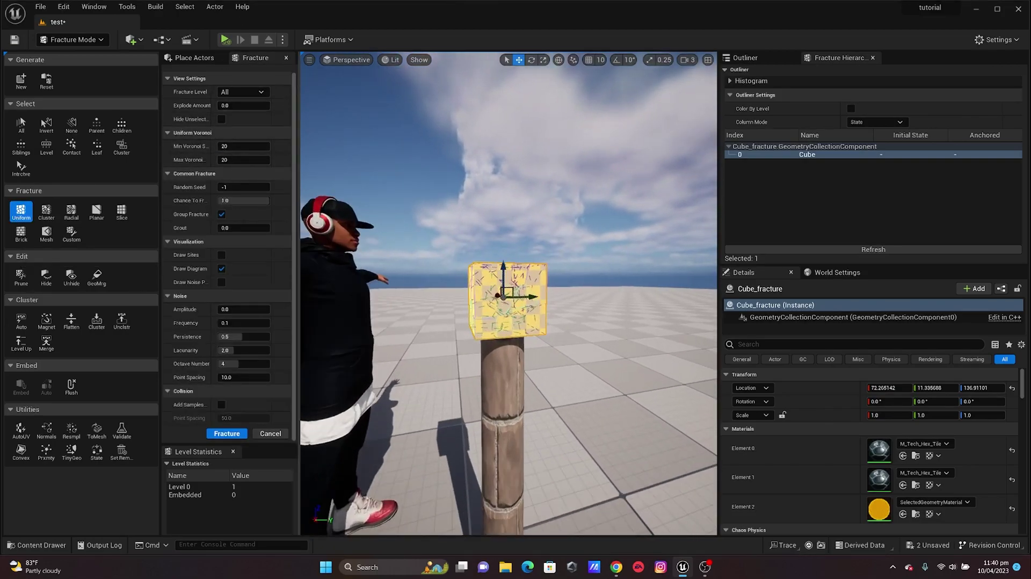
left_click_drag(300, 79, 359, 79)
left_click(294, 143)
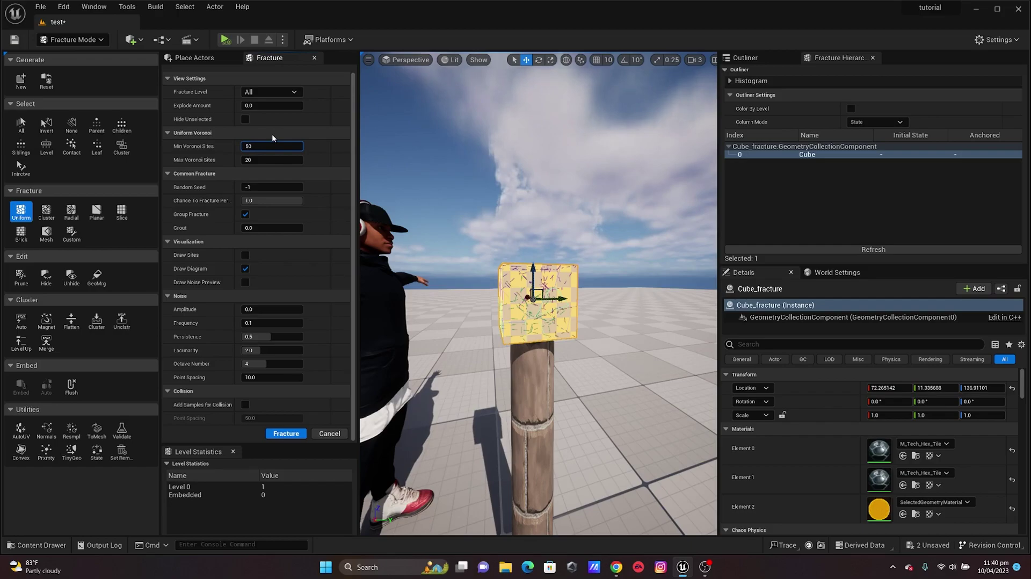
key("Tab")
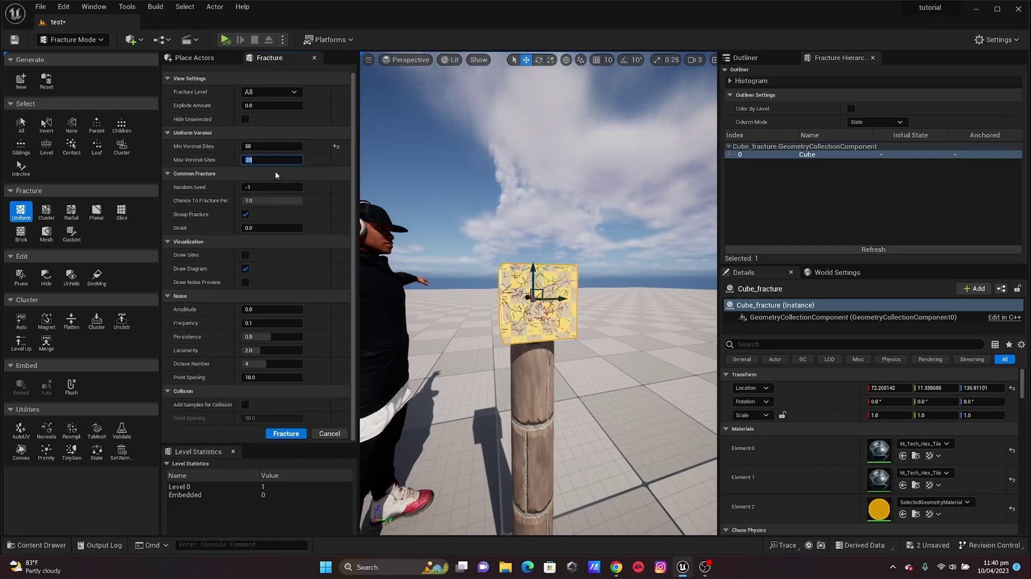
type("50")
key("Return")
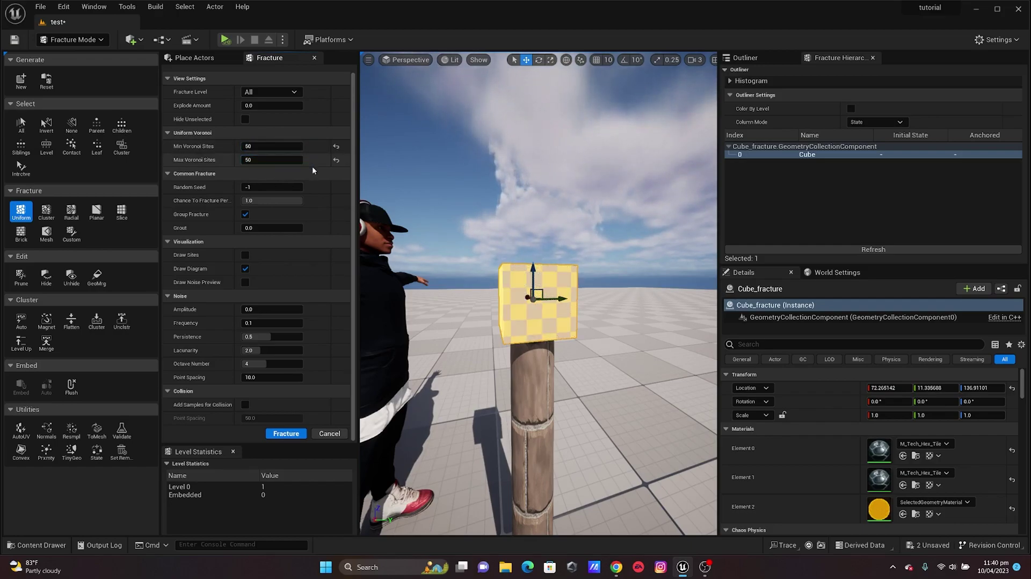
left_click(288, 433)
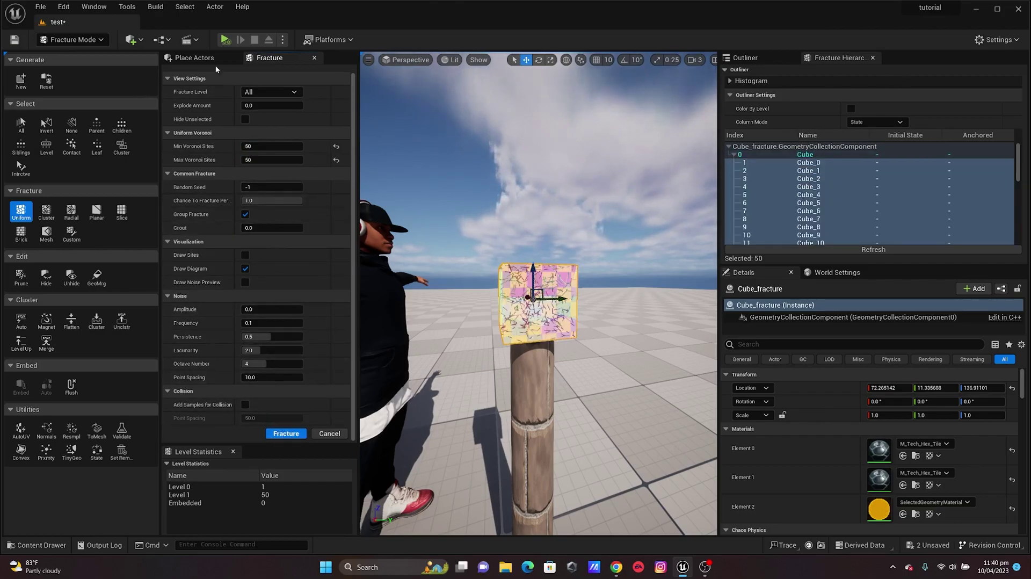
- Narrow the fracture settings area and look through the list of the cube's fractured pieces
left_click_drag(358, 64, 261, 65)
left_click_drag(1017, 161, 1028, 242)
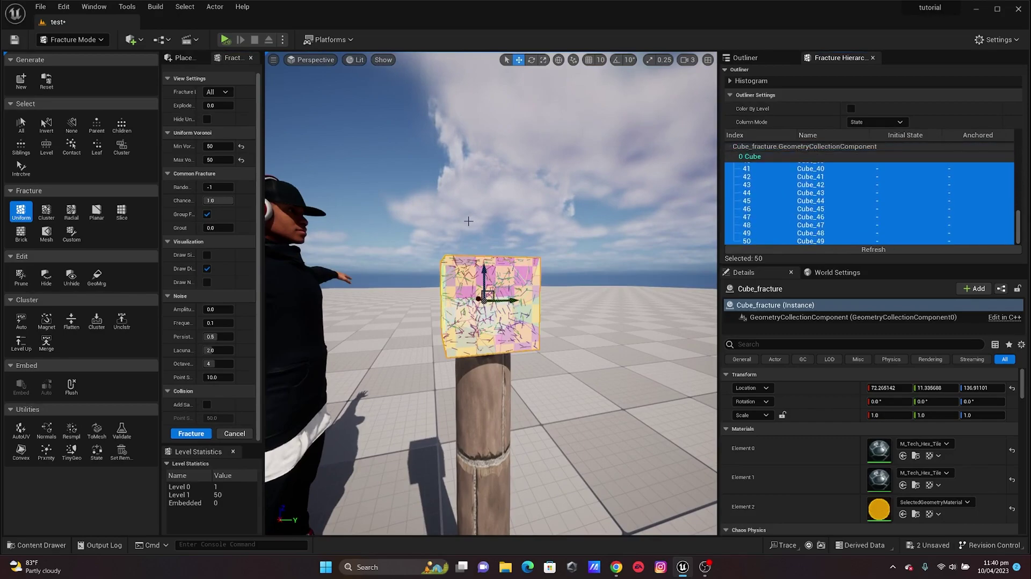
left_click(519, 196)
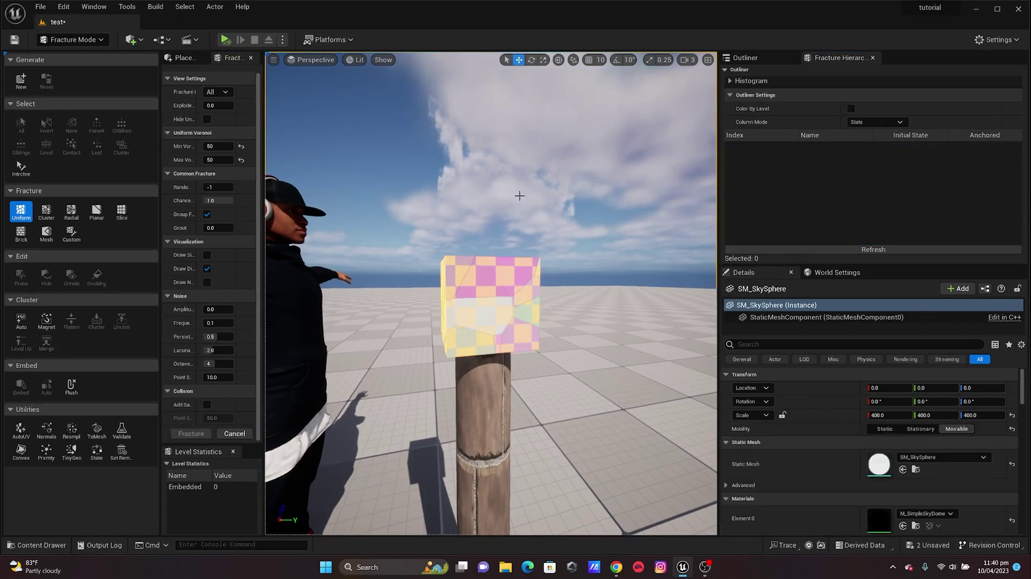
- Turn off Show Bone Colors for the Cube_fracture geometry collection
left_click(461, 313)
scroll(883, 419, "down", 6)
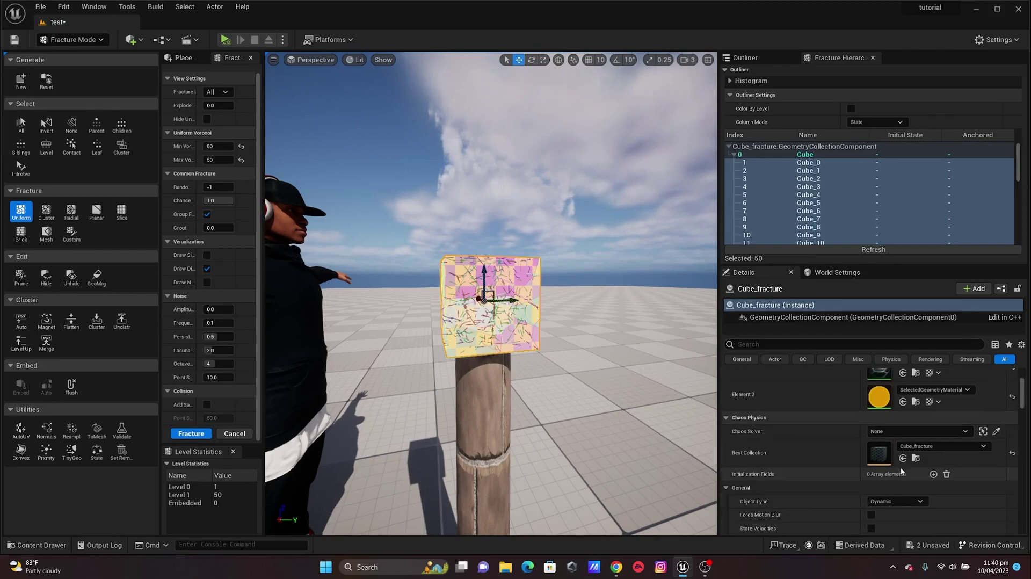
scroll(876, 456, "down", 1)
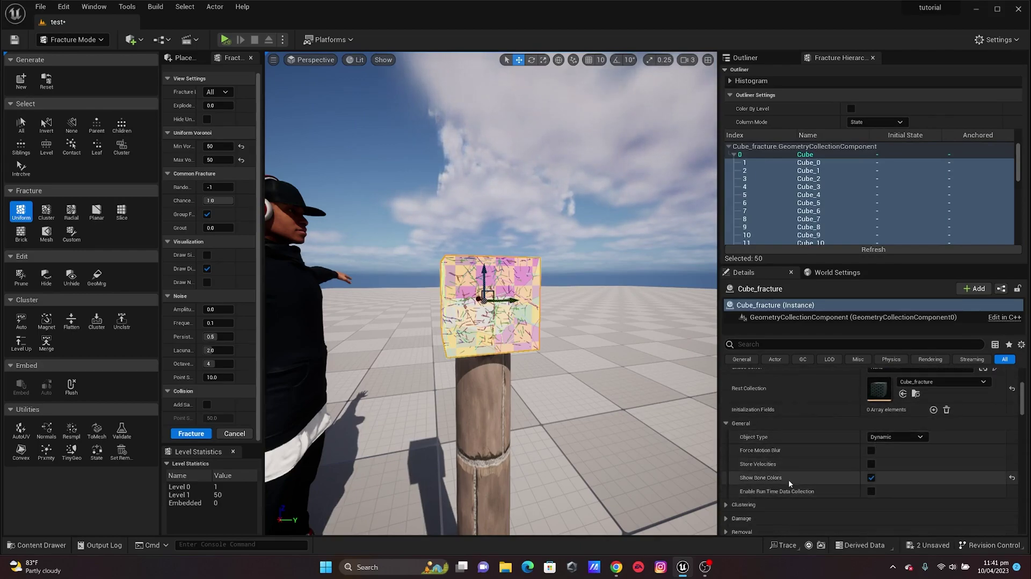
left_click(871, 477)
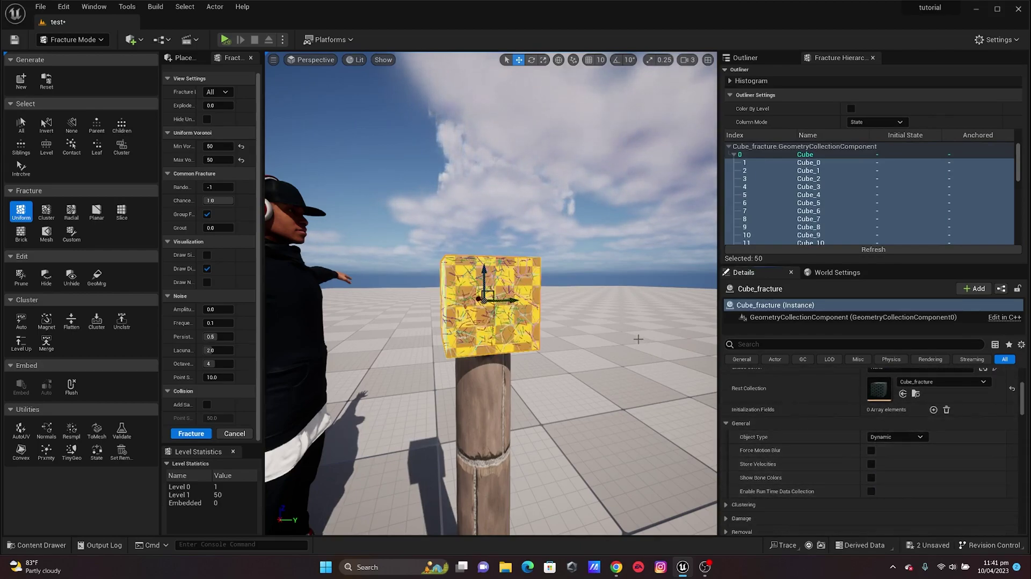
- Check the fractured cube's surface material in the scene, both selected and deselected
left_click(651, 321)
left_click(527, 168)
left_click(478, 289)
left_click(559, 206)
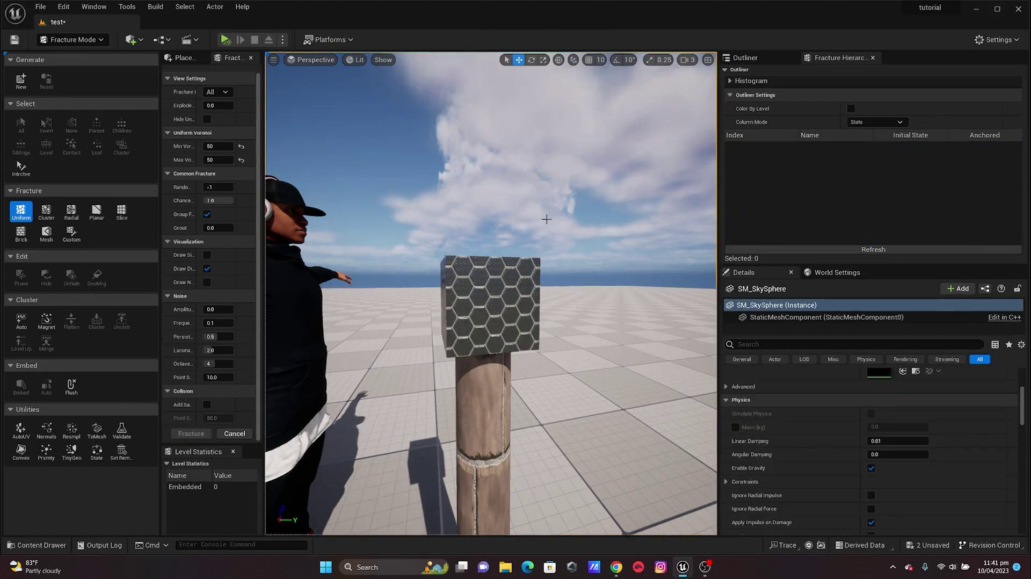
key("Escape")
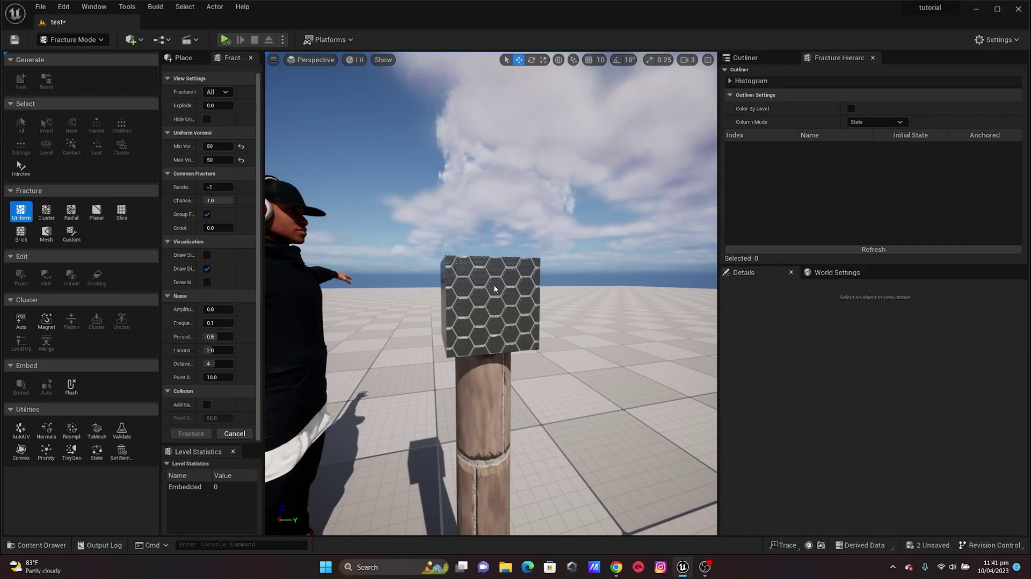
left_click(499, 279)
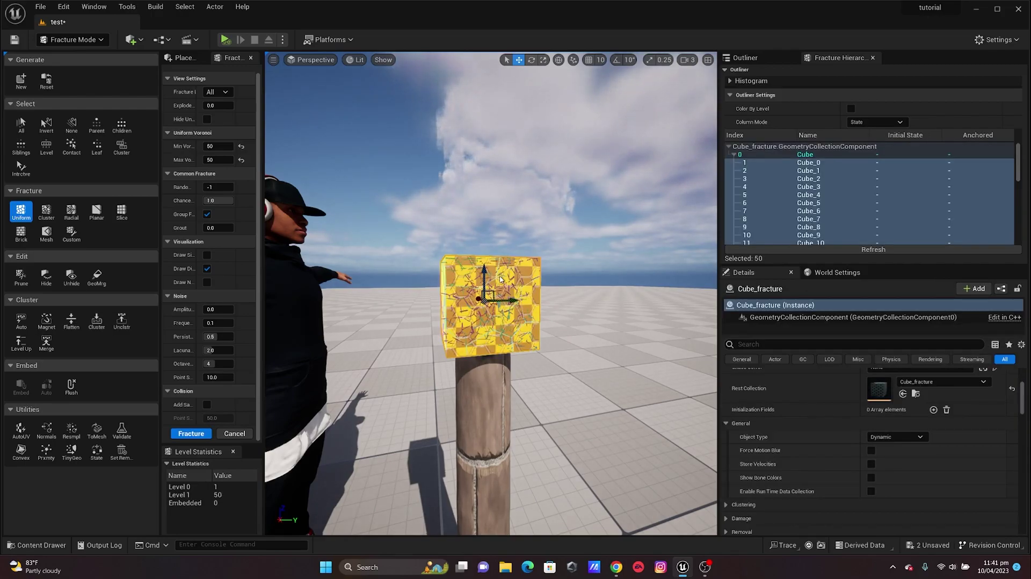
left_click(494, 191)
- Create a Blueprint Class in the CHAOS_TUT content folder with FS_MasterField as its parent class
key("ctrl+space")
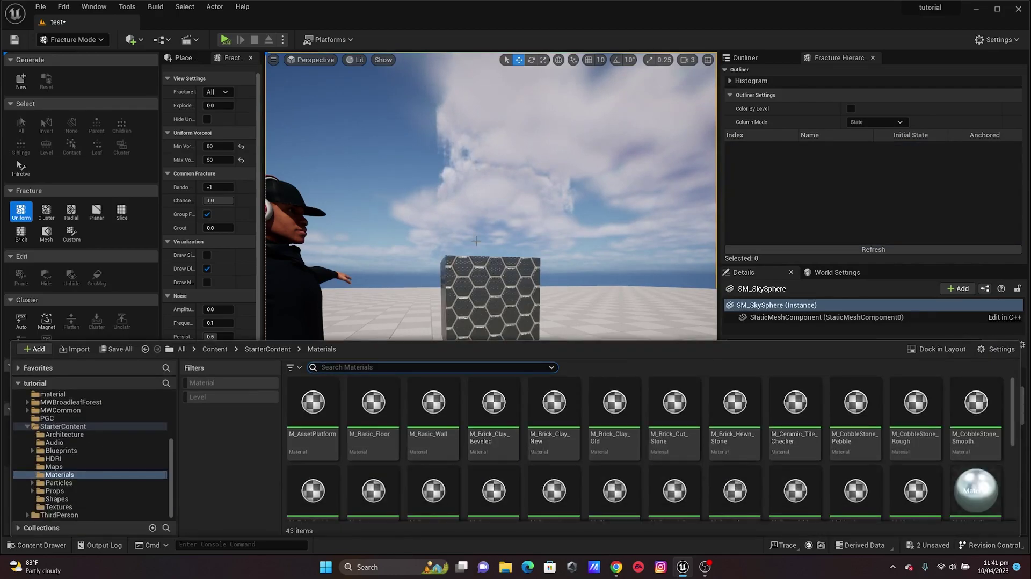
left_click(215, 349)
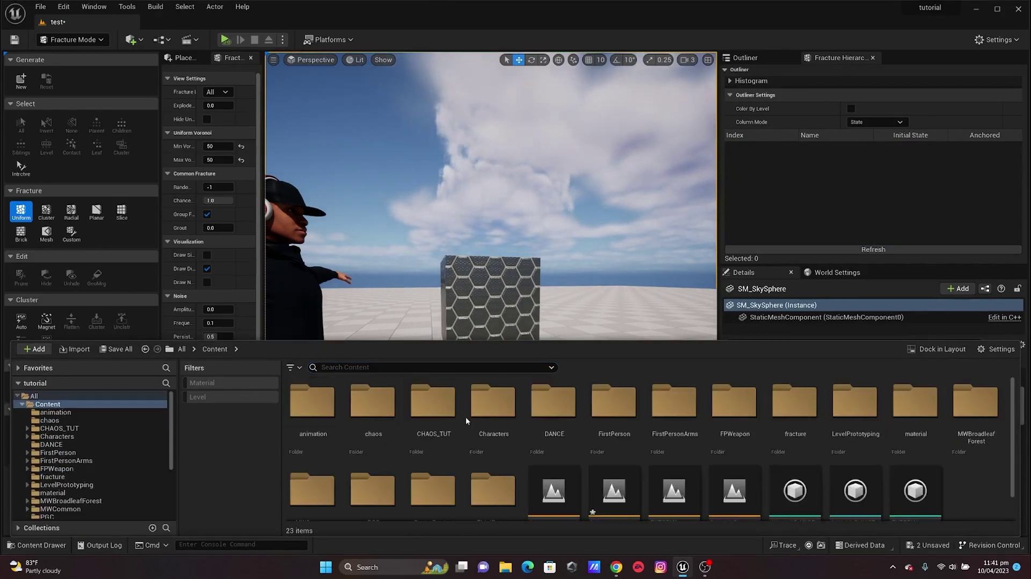
left_click(433, 408)
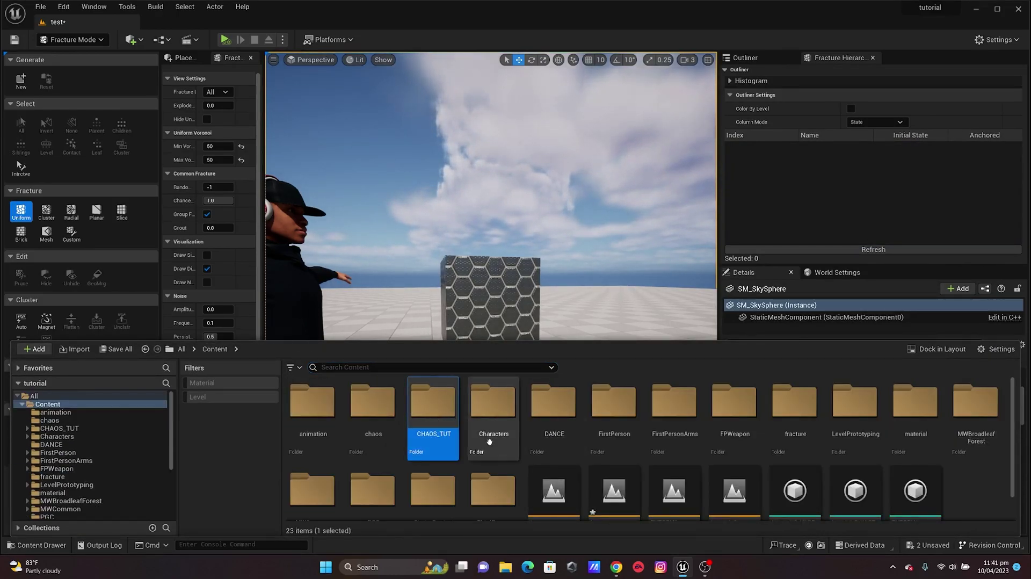
double_click(434, 412)
right_click(497, 424)
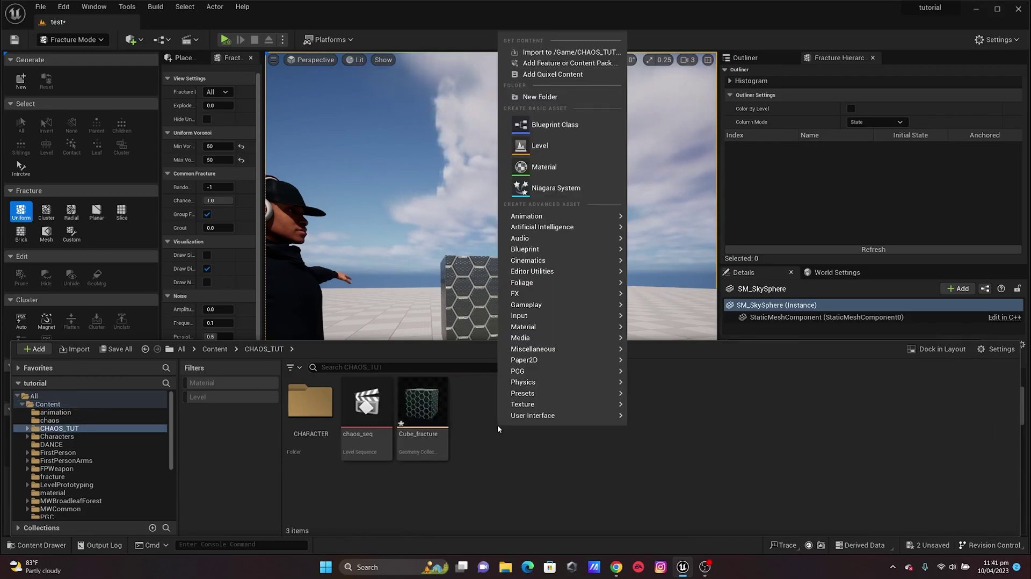
left_click(547, 129)
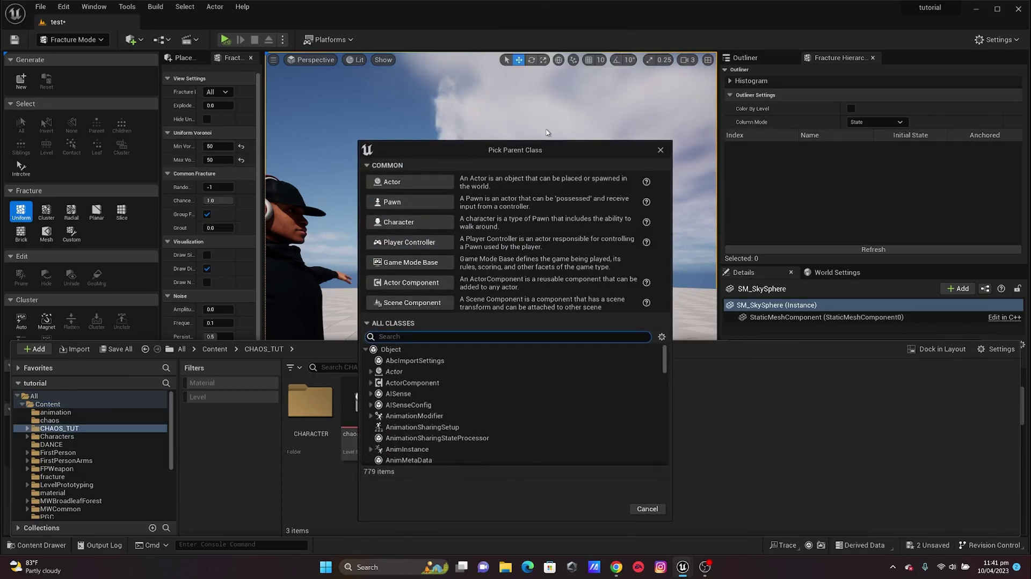
type("field")
scroll(516, 387, "down", 1)
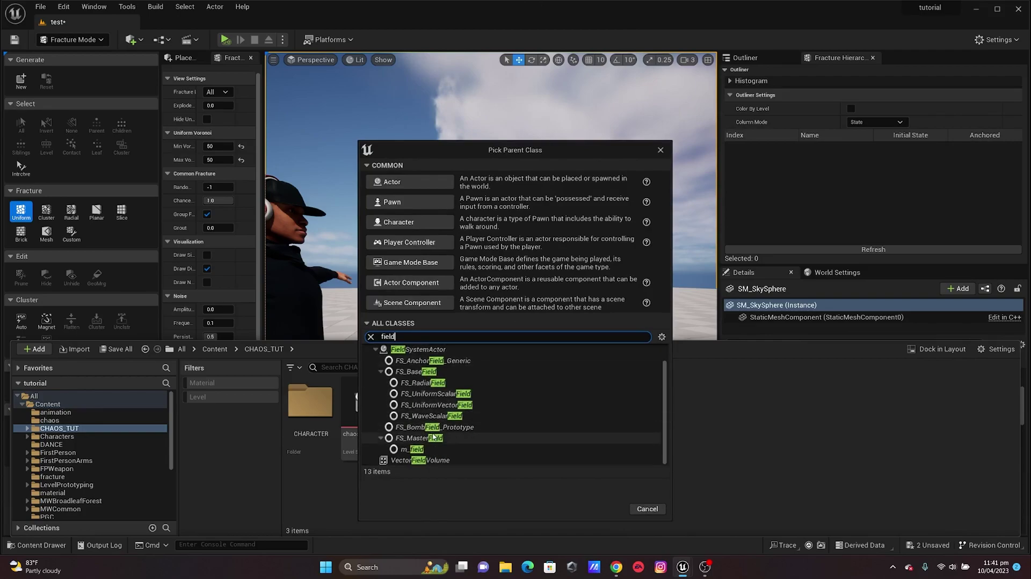
left_click(516, 438)
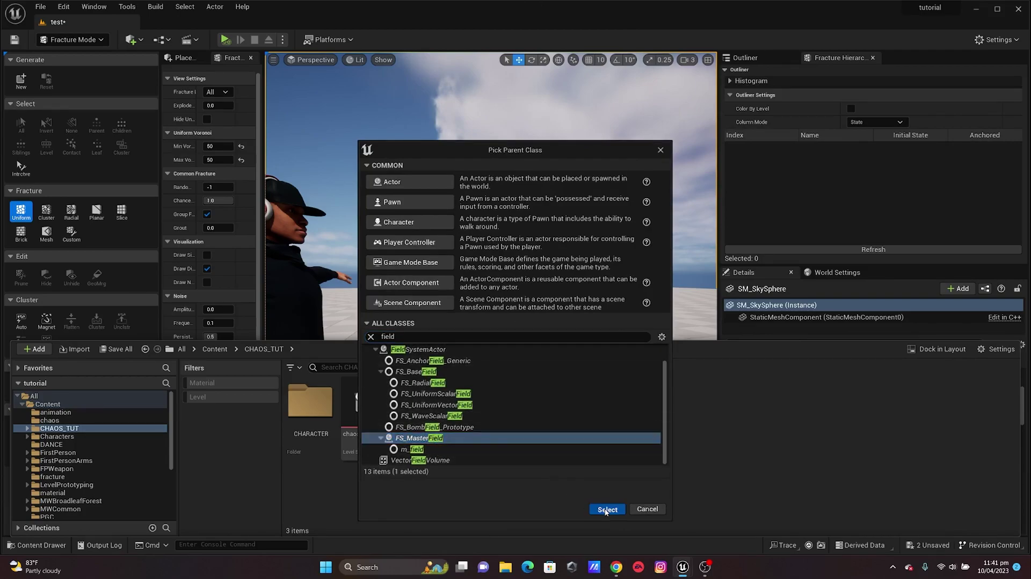
left_click(608, 509)
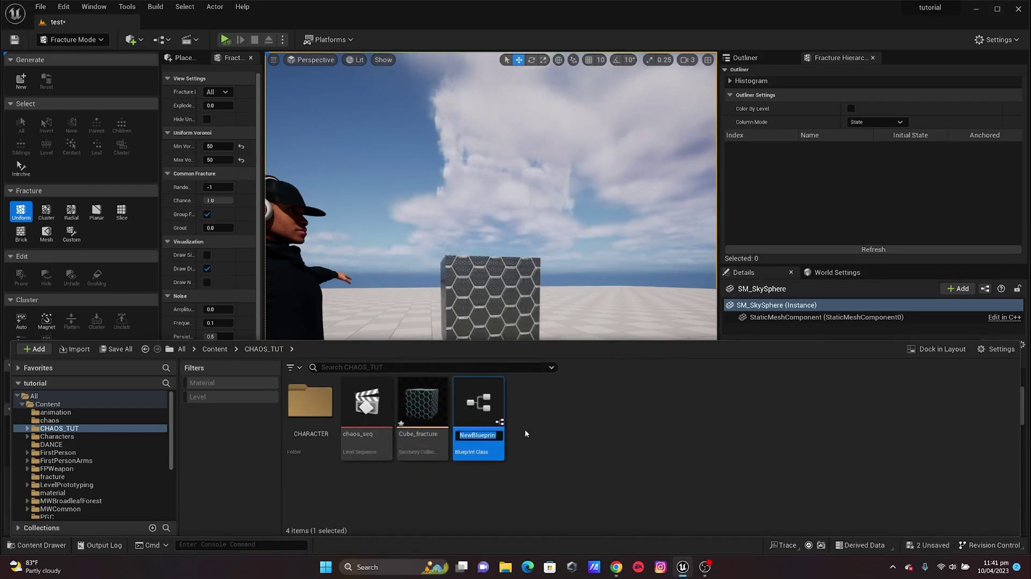
- Name the new blueprint mf_fracture
type("mf")
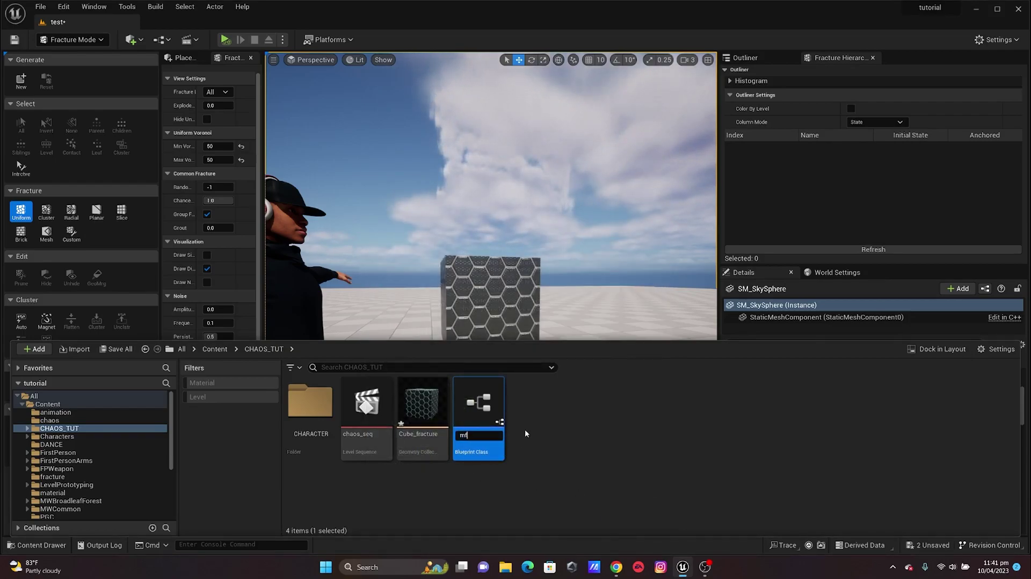
type("_fracture")
key("Return")
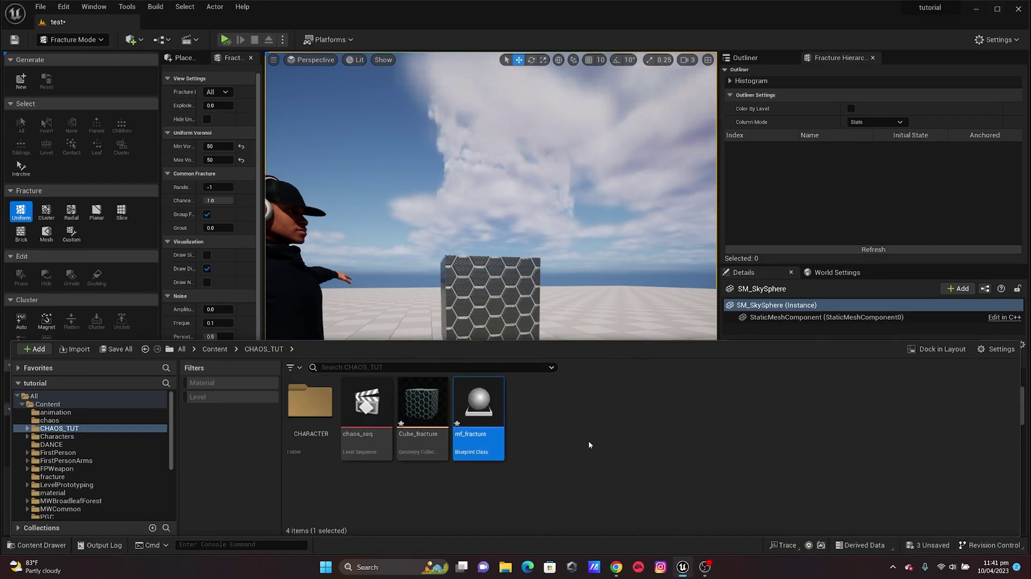
- Place the mf_fracture field at the cube on the post and test it with a short simulation
left_click_drag(479, 413, 484, 340)
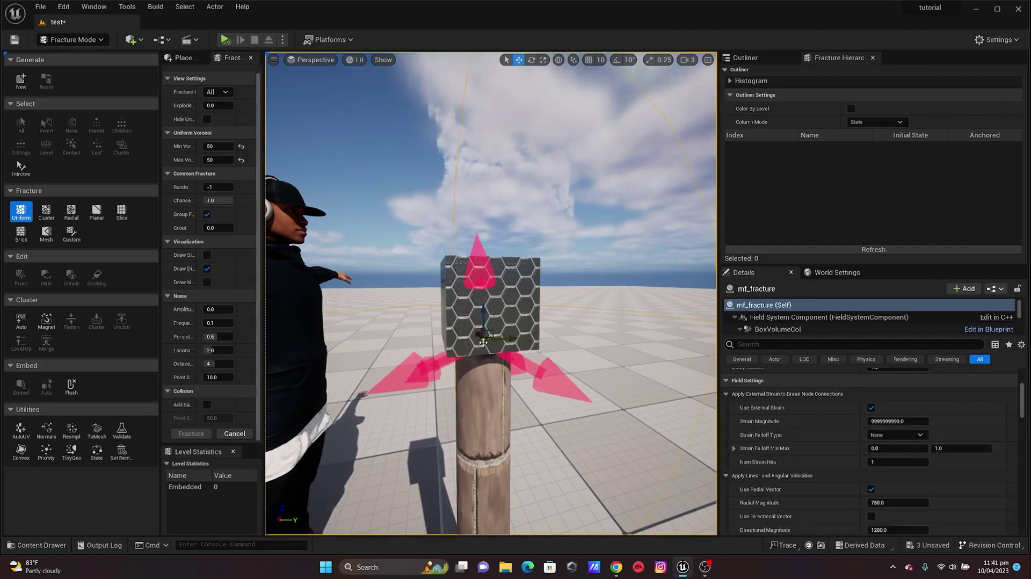
key("f")
scroll(486, 291, "up", 3)
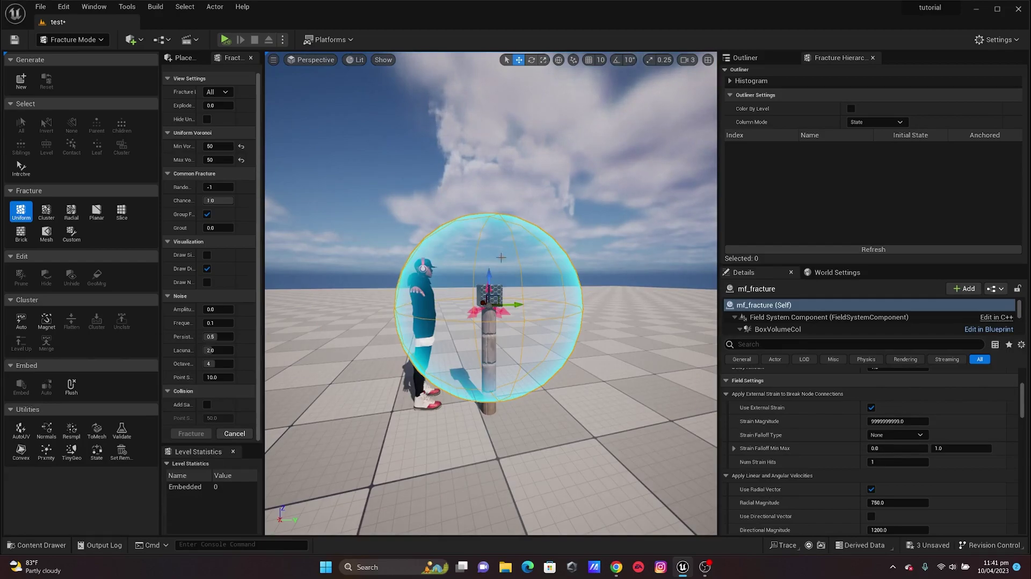
left_click(226, 40)
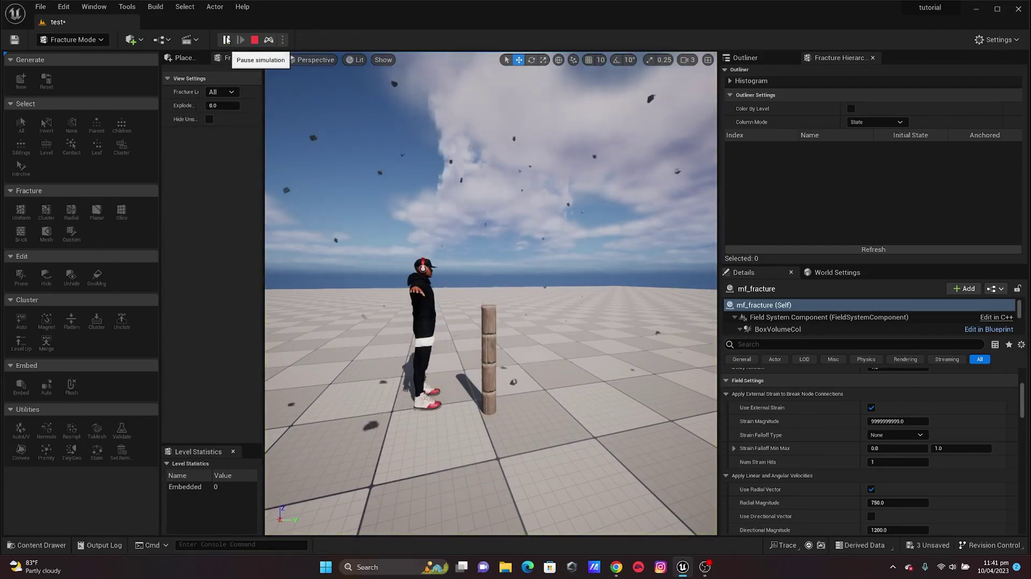
left_click(254, 39)
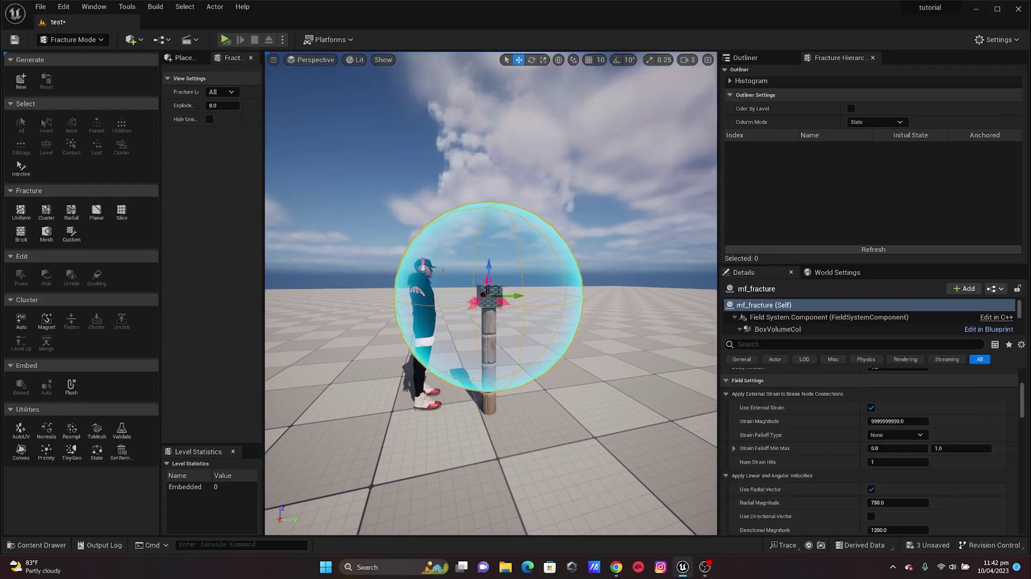
- Scale the mf_fracture sphere down to roughly the cube's size and align it vertically with the cube
mouse_move(486, 267)
left_mouse_down()
mouse_move(487, 249)
mouse_move(487, 268)
left_mouse_up()
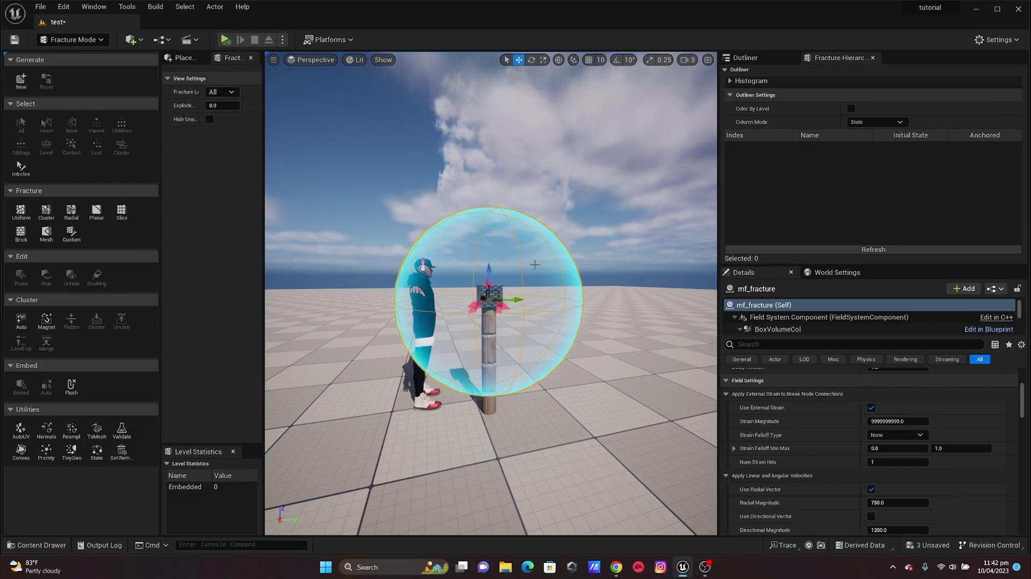
key("r")
left_click_drag(490, 295, 457, 319)
key("w")
left_click_drag(491, 269, 491, 265)
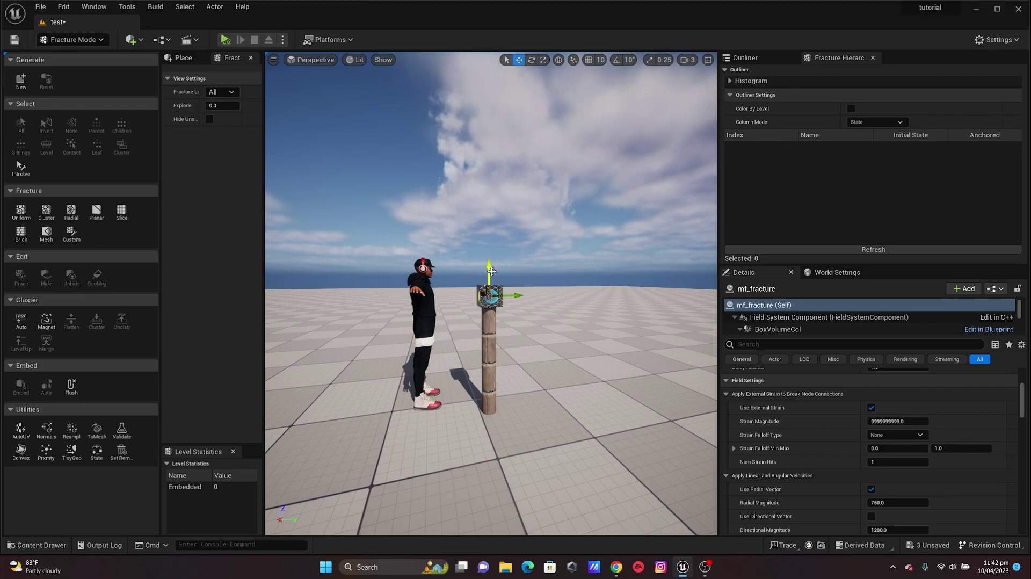
key("r")
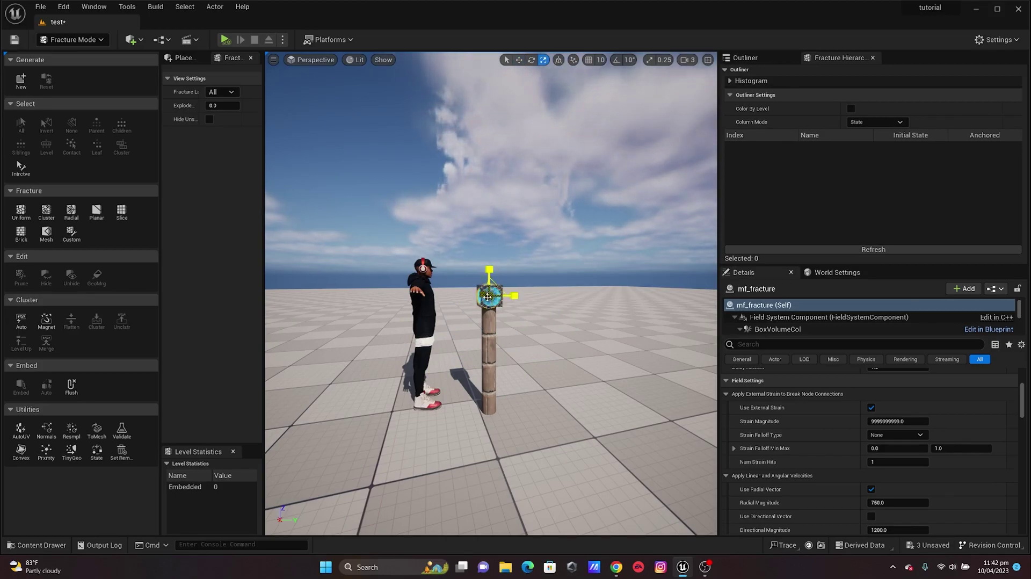
key("f")
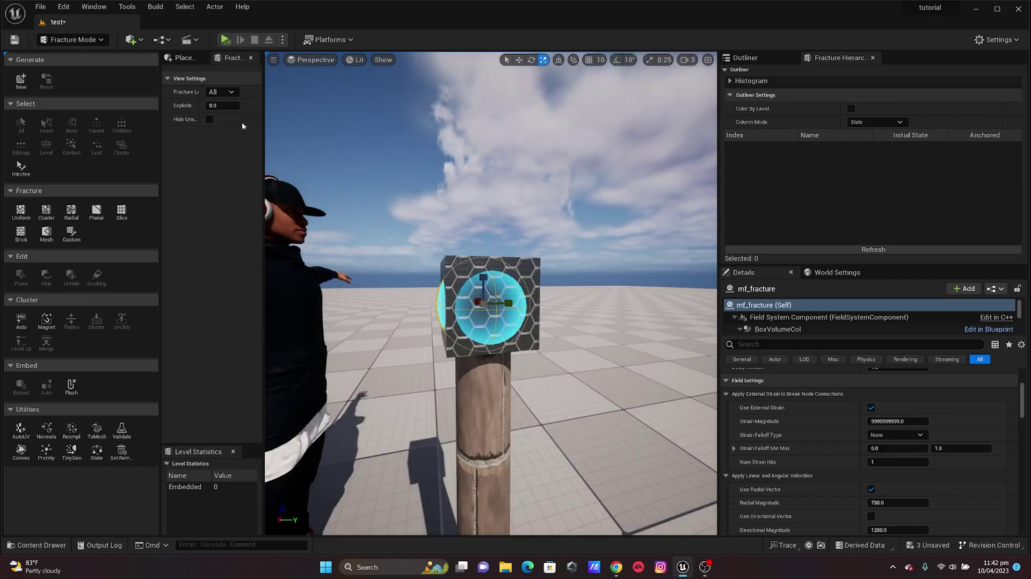
- Run and stop the simulation several times to examine how the cube shatters with the smaller field
left_click(225, 39)
scroll(570, 261, "down", 4)
scroll(570, 261, "down", 3)
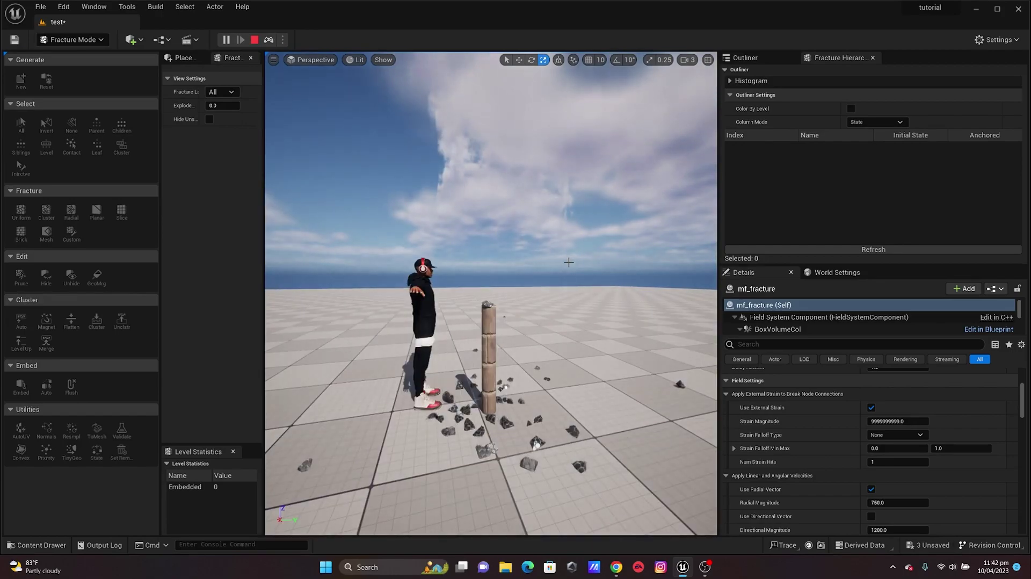
left_click(255, 40)
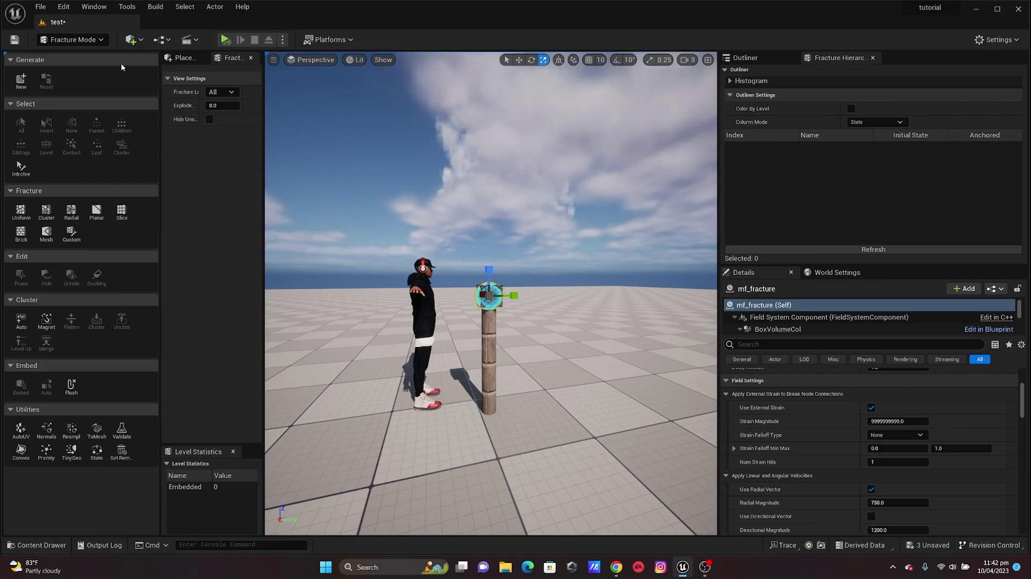
left_click(225, 40)
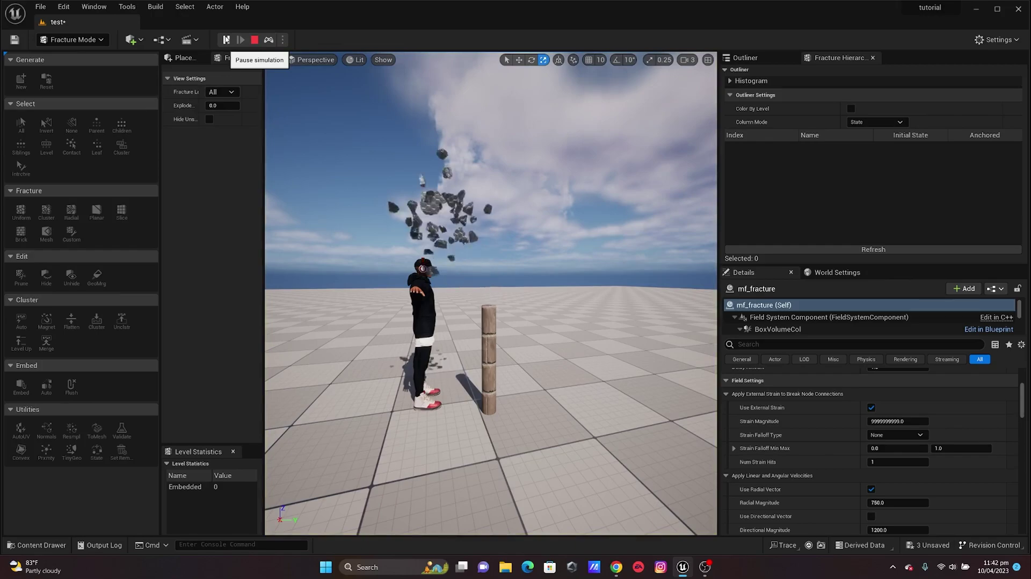
left_click(254, 40)
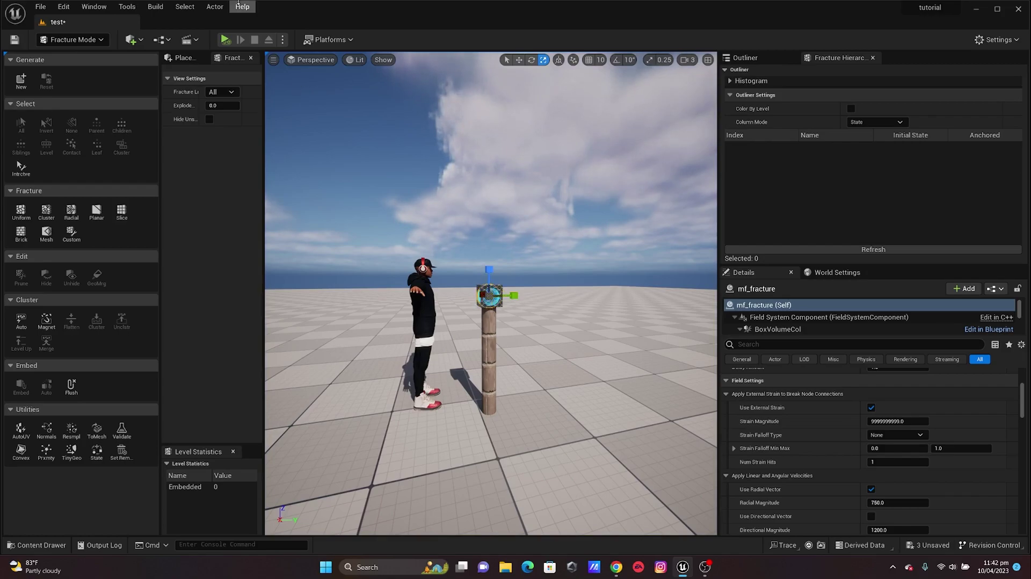
left_click(224, 40)
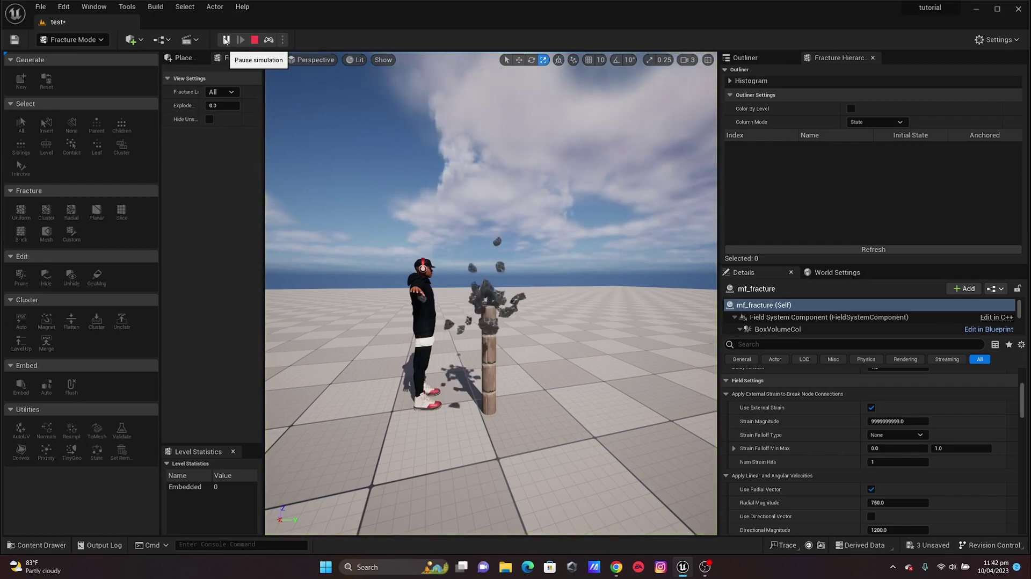
left_click(254, 40)
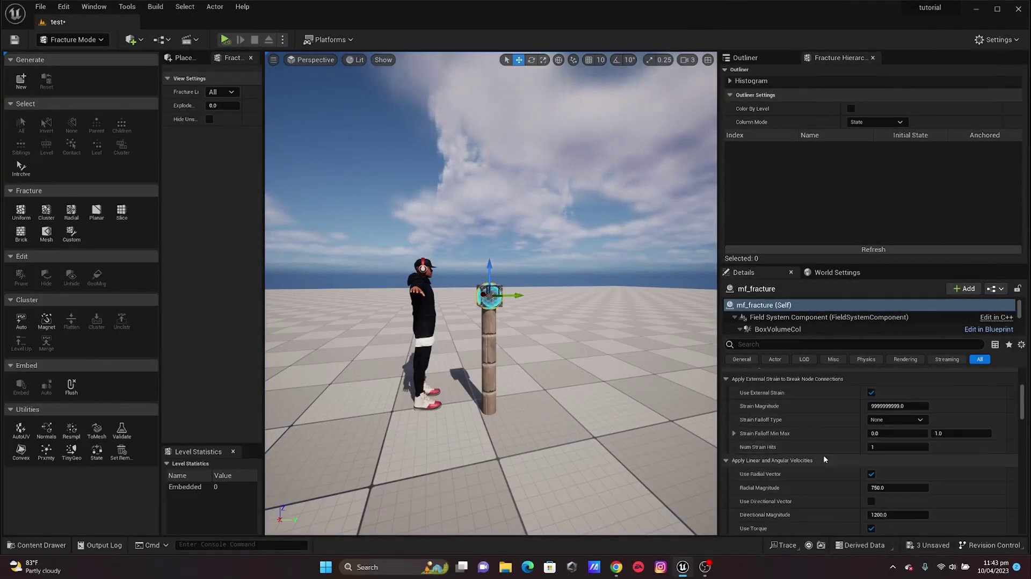
- Create a Chaos cache manager for Cube_fracture and save its cache collection as cube_cache in the CHAOS_TUT folder
key("f")
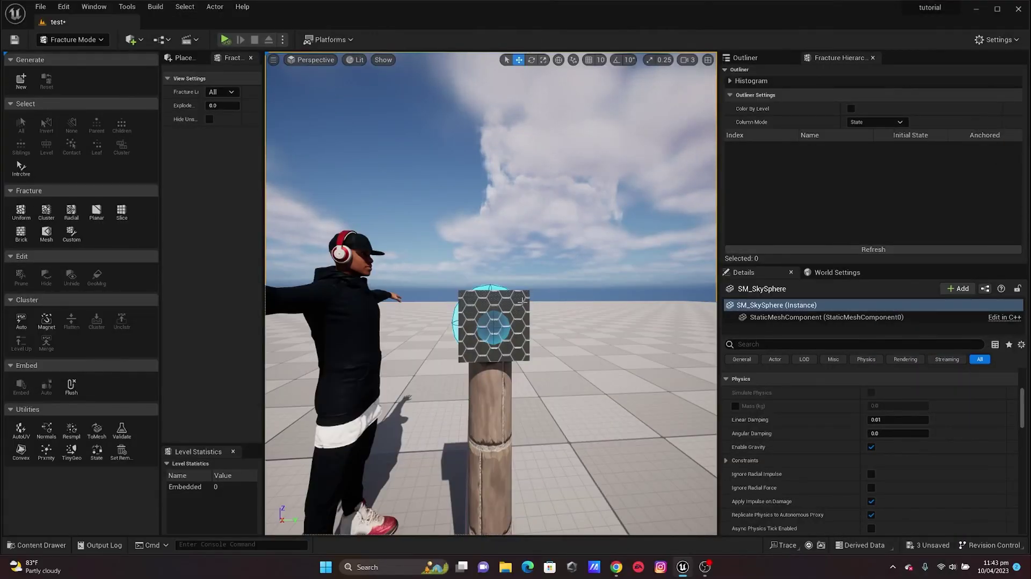
left_click(515, 301)
left_click(215, 7)
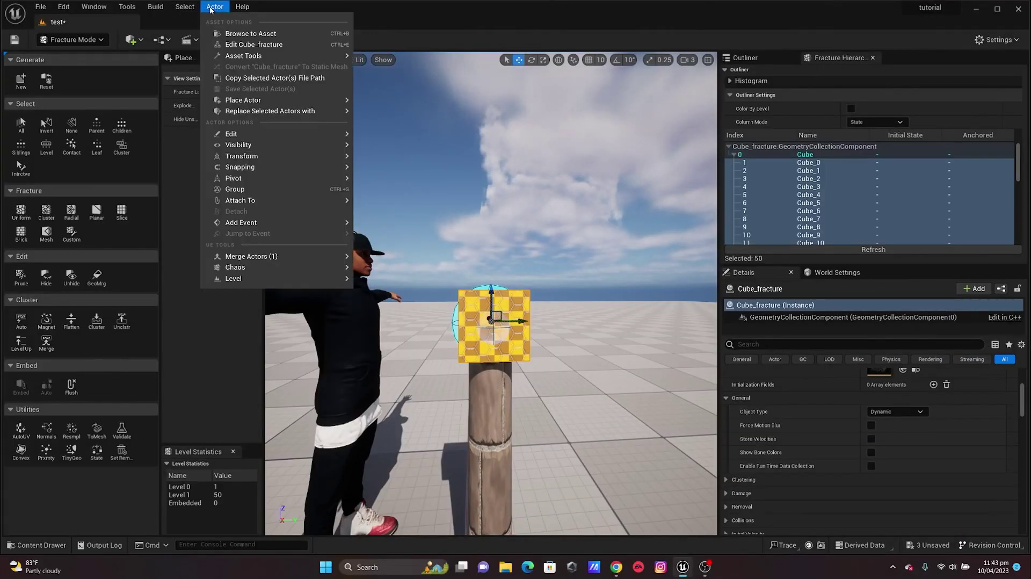
mouse_move(332, 269)
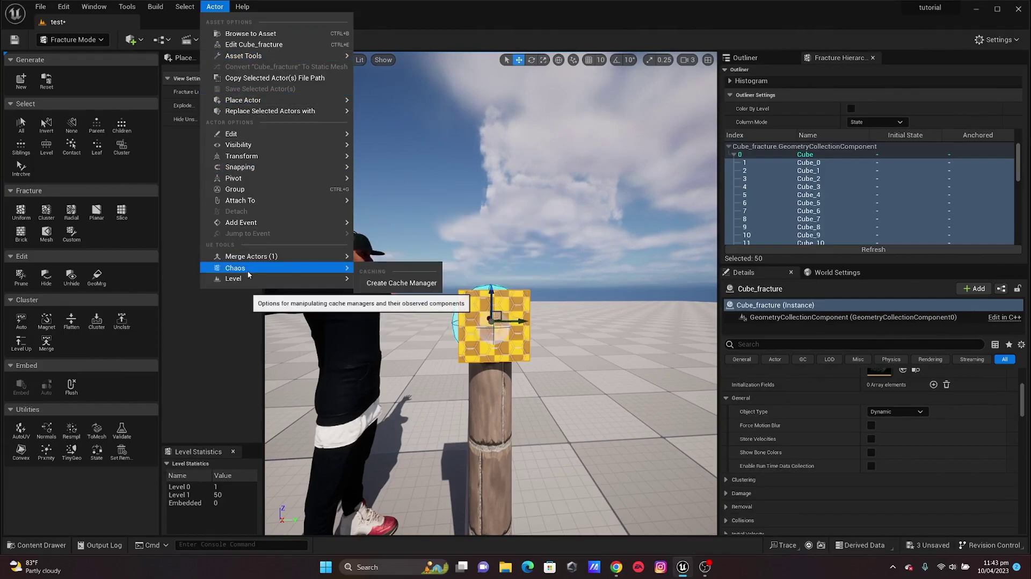
left_click(382, 285)
double_click(563, 184)
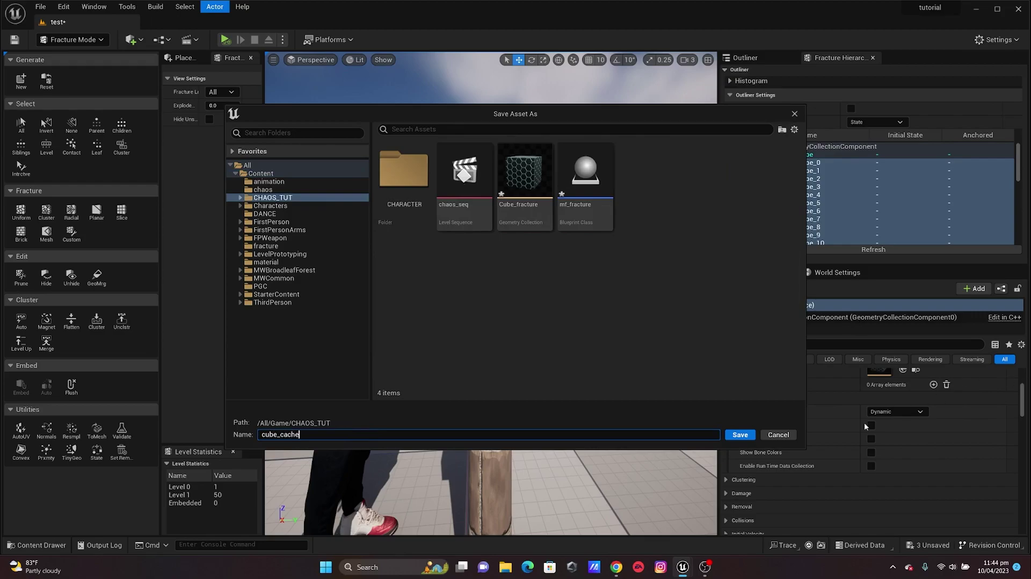
left_click(754, 435)
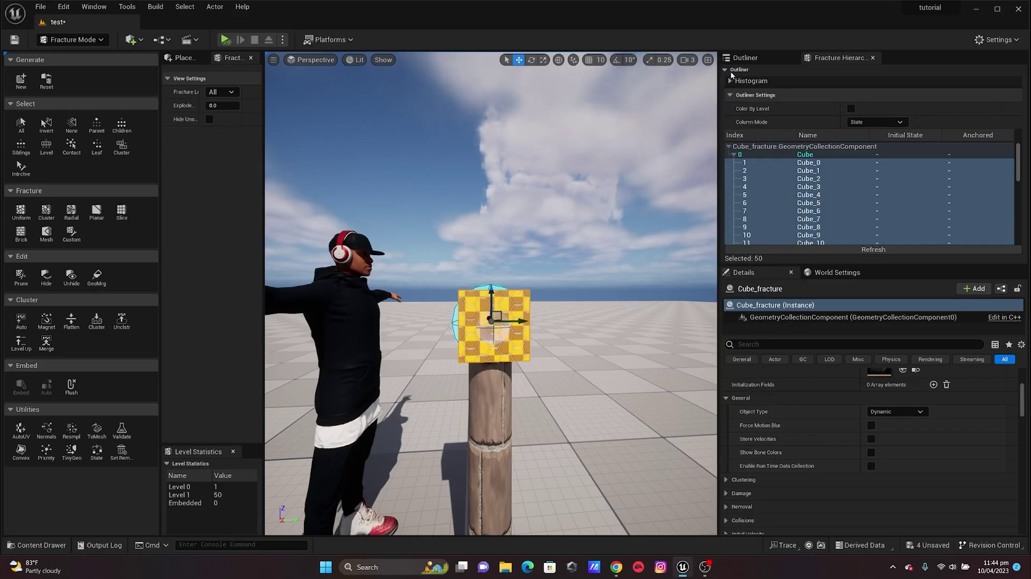
- Review the settings of ChaosCacheManager0 and set its Cache Mode to Record
left_click(757, 54)
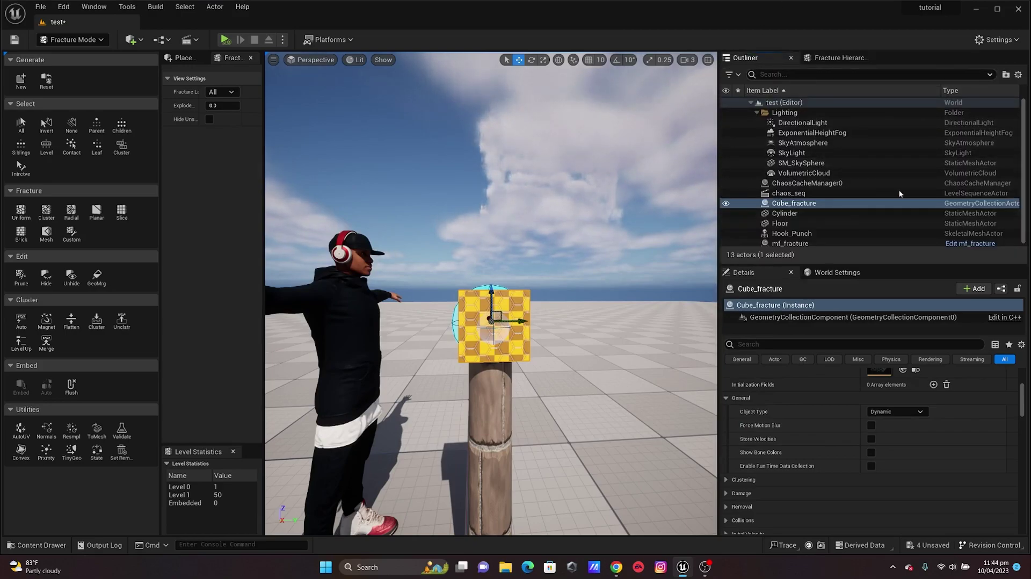
left_click(816, 184)
scroll(887, 430, "up", 3)
scroll(905, 457, "down", 2)
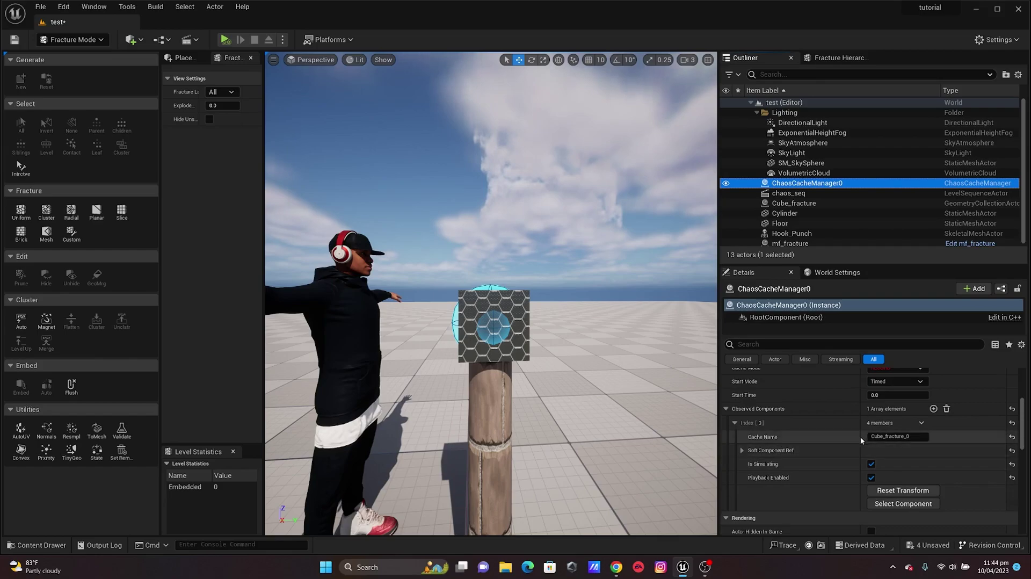
scroll(906, 436, "up", 2)
left_click(900, 418)
left_click(892, 420)
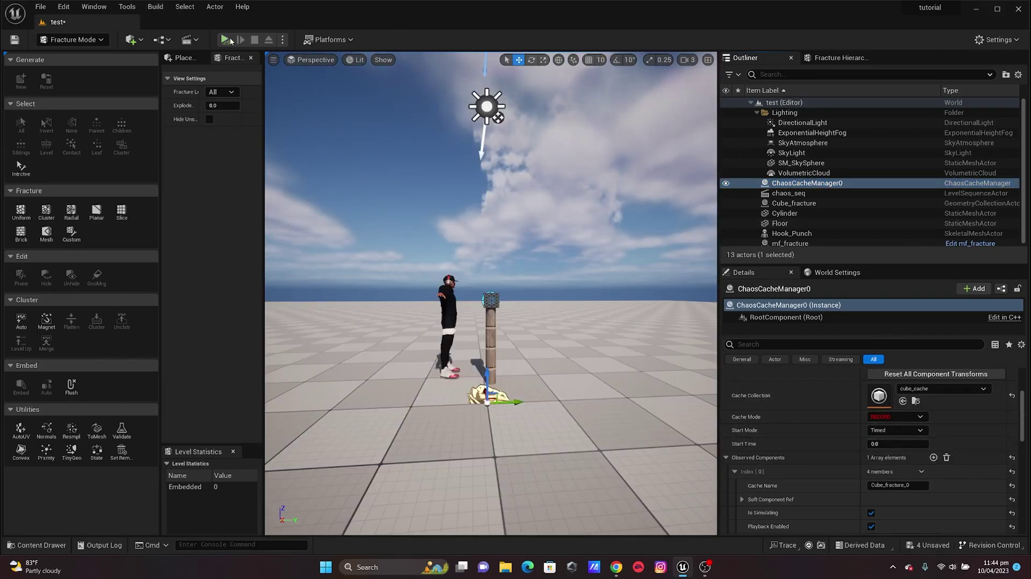
- Record the cube's destruction by simulating the level, and set ChaosCacheManager0's Cache Mode to Play
left_click(226, 40)
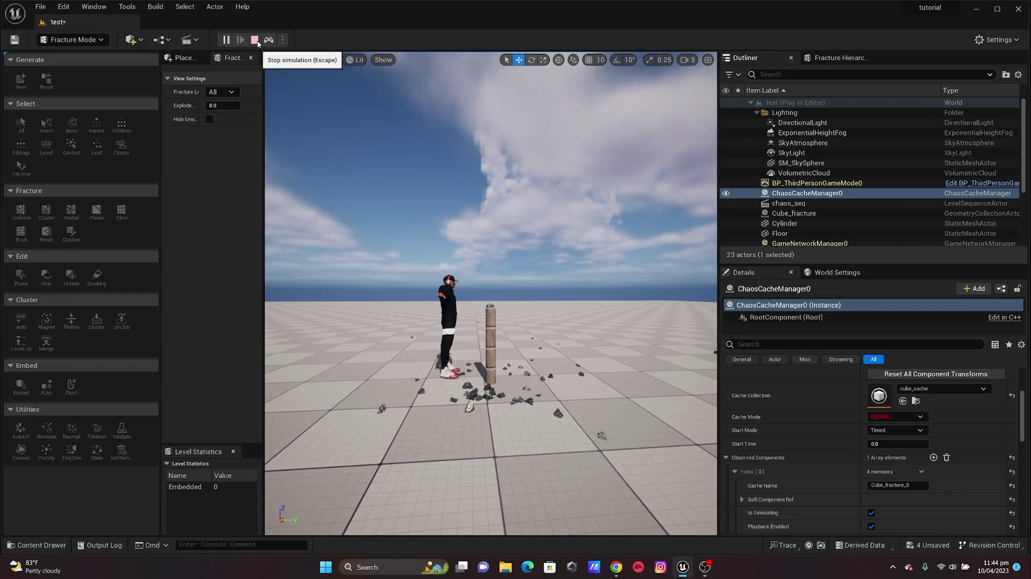
left_click(254, 40)
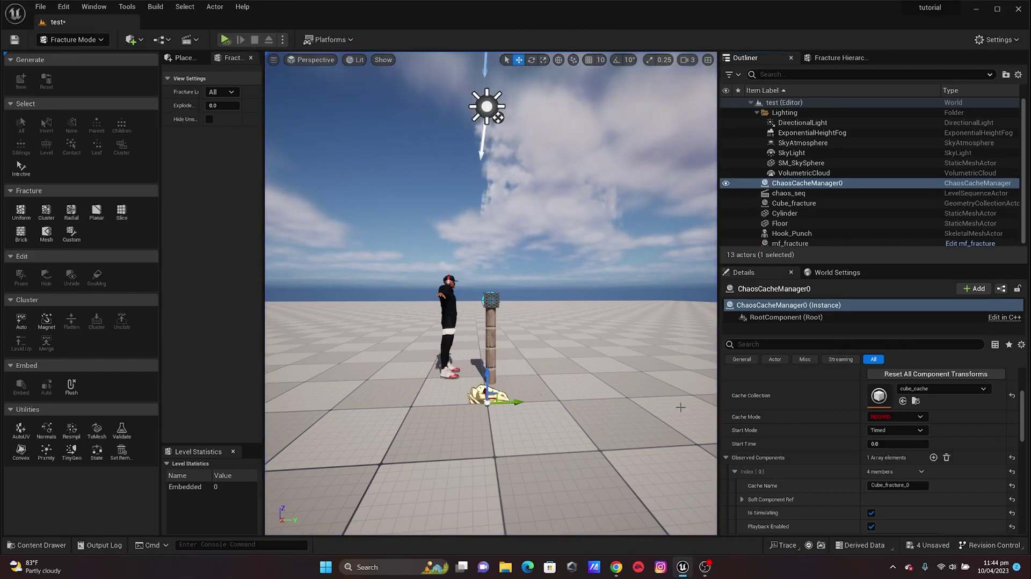
left_click(896, 417)
left_click(890, 435)
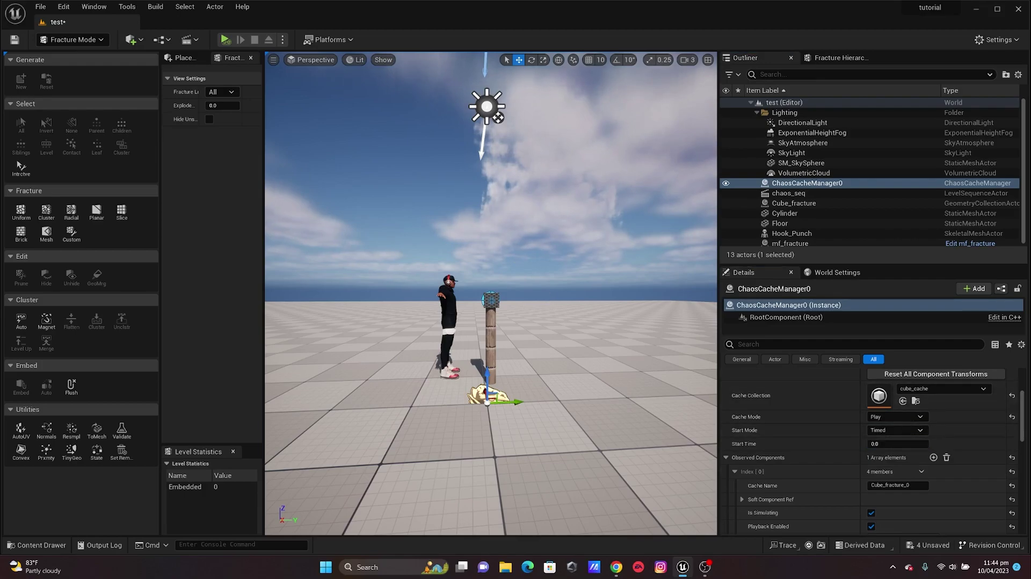
- Delete the mf_fracture master field around the cube from the level
scroll(488, 268, "up", 5)
left_click(494, 280)
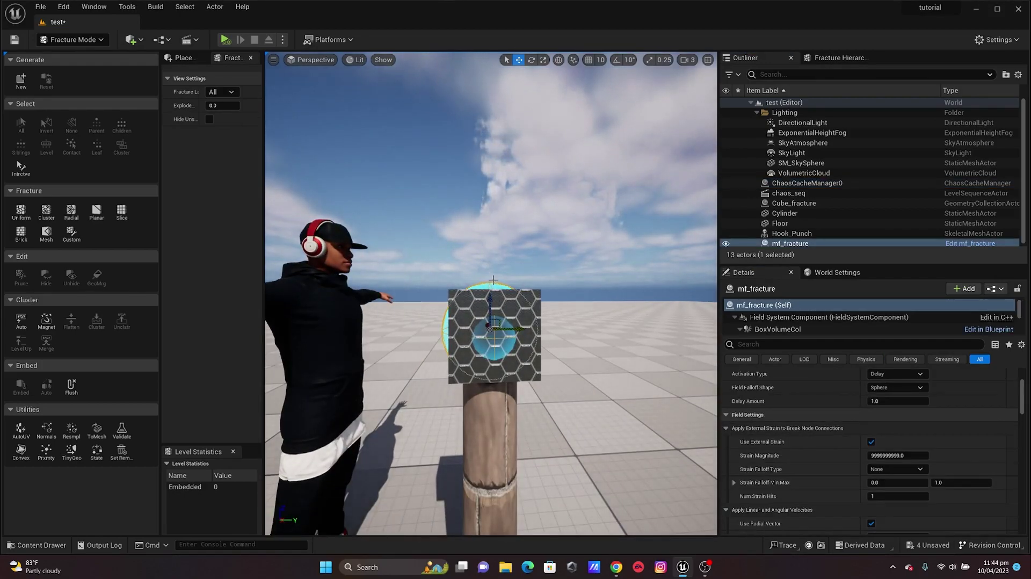
key("Delete")
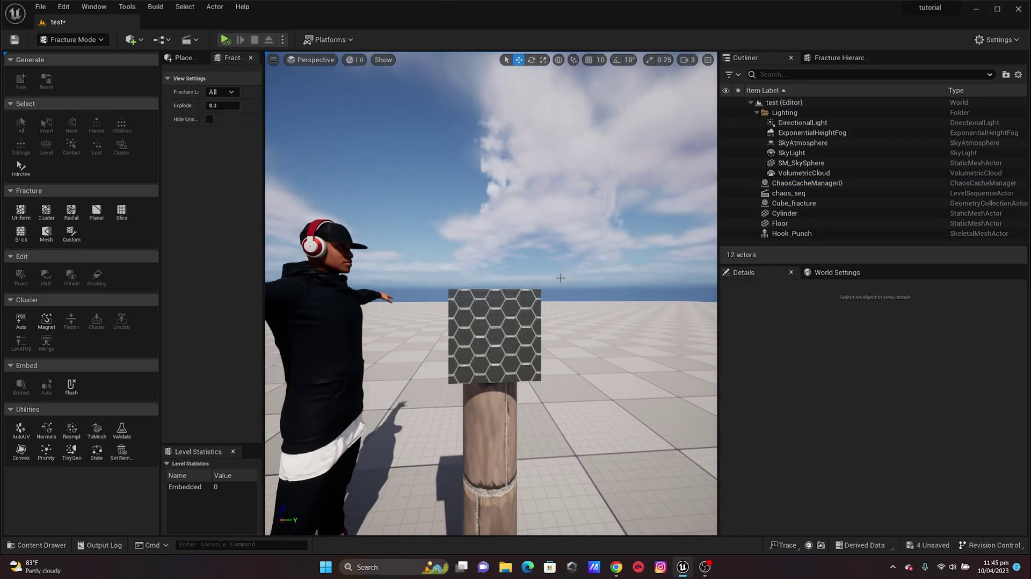
- Simulate the level without the master field to check the cached cube destruction and ChaosCacheManager0's settings, and stop the simulation
scroll(560, 277, "down", 8)
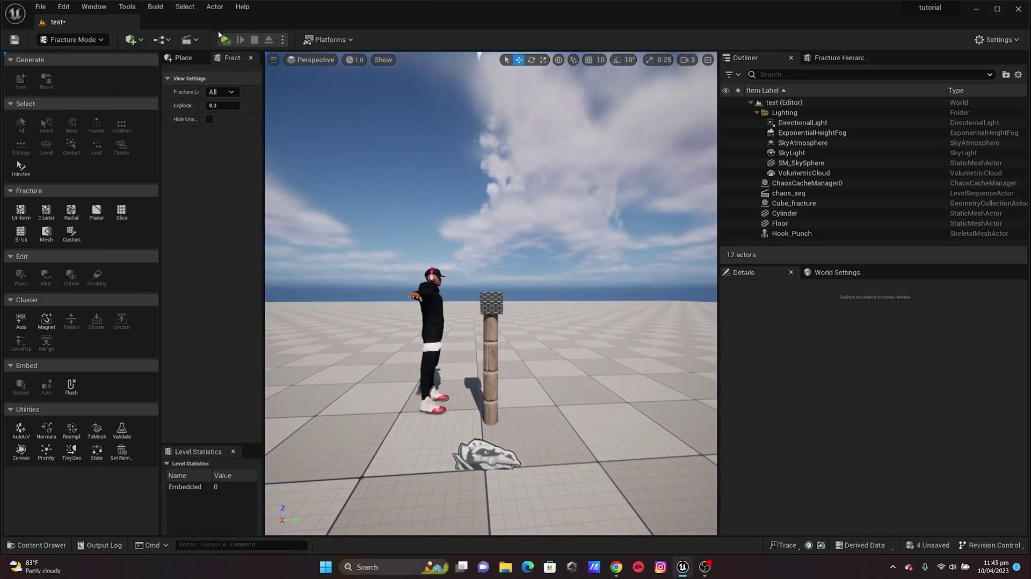
left_click(224, 39)
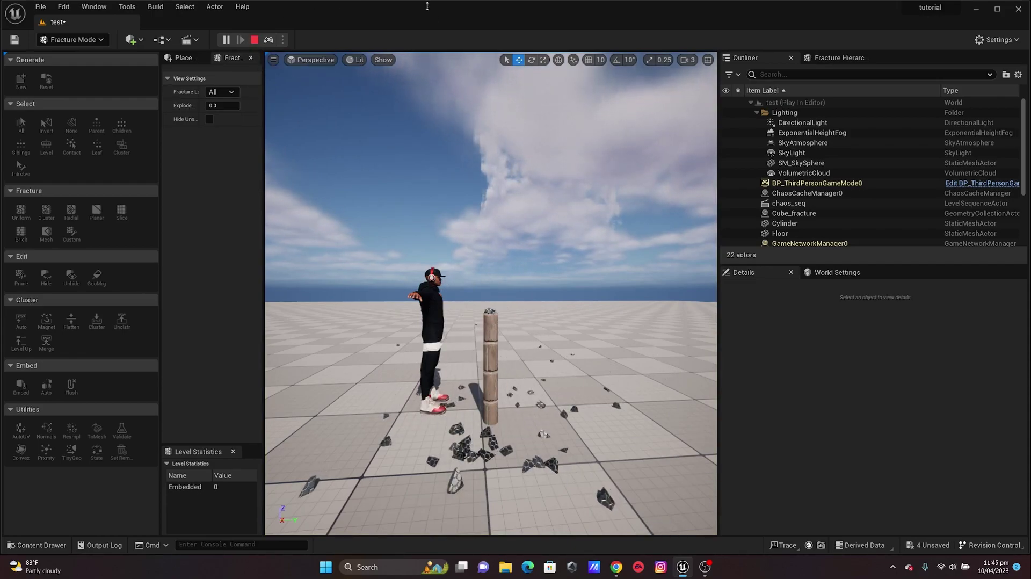
scroll(859, 172, "down", 1)
left_click(785, 189)
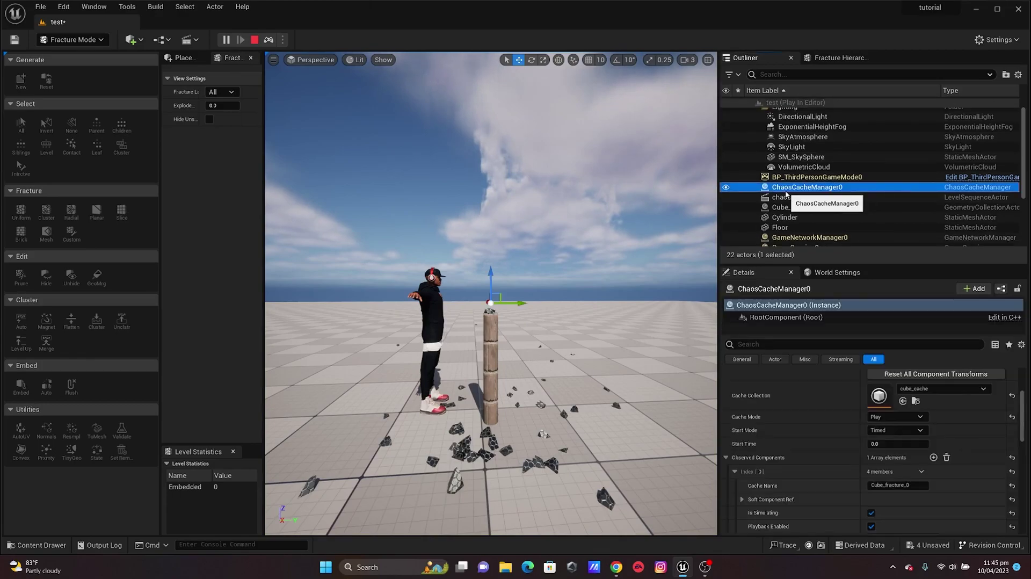
left_click(255, 39)
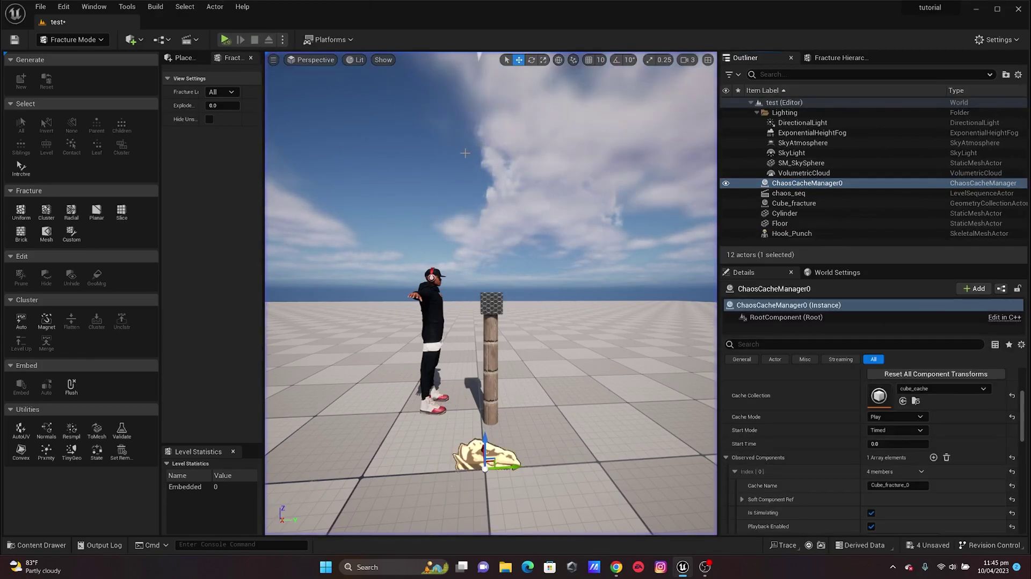
- Open the existing chaos_seq level sequence and lock the viewport to its camera cuts
key("ctrl+space")
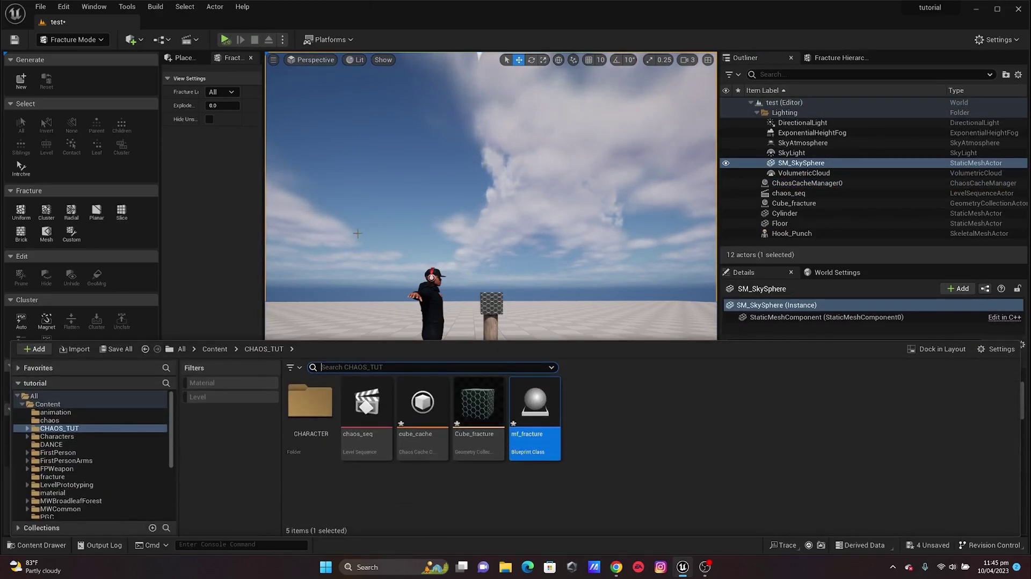
key("ctrl+space")
left_click(187, 40)
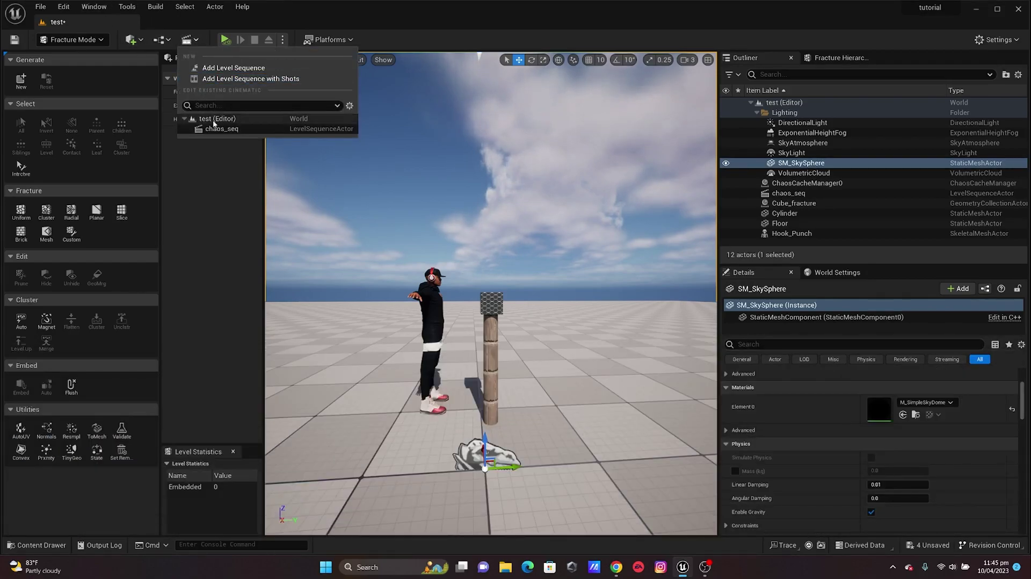
left_click(236, 130)
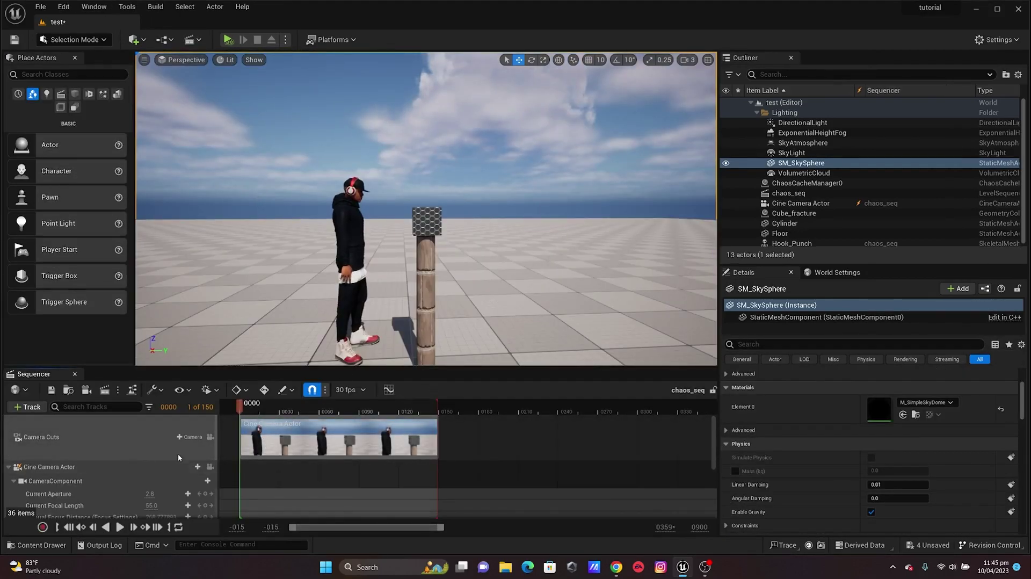
left_click(210, 437)
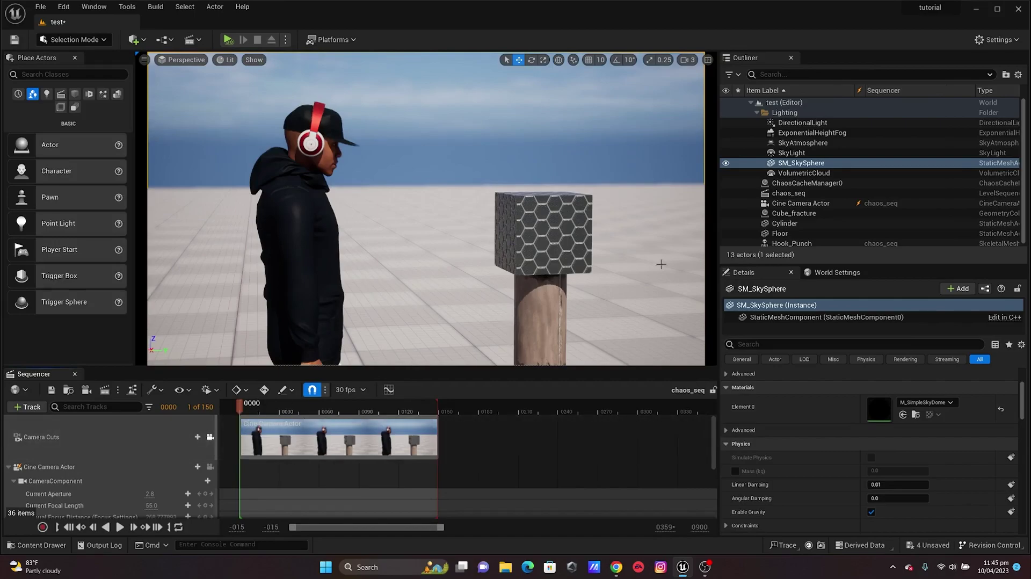
- Add ChaosCacheManager0 to chaos_seq and give it a Chaos Cache track
left_click(807, 183)
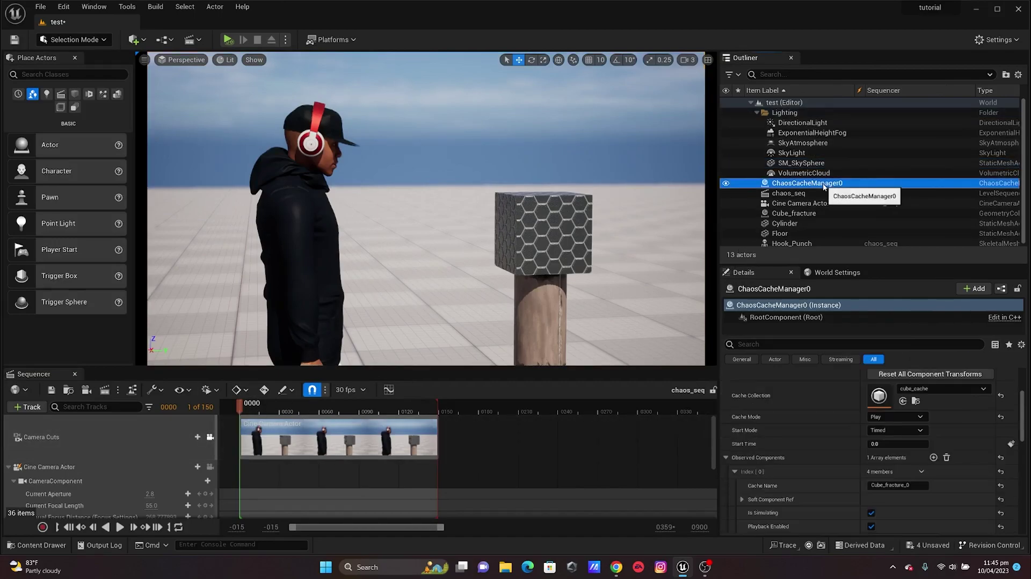
left_click(31, 405)
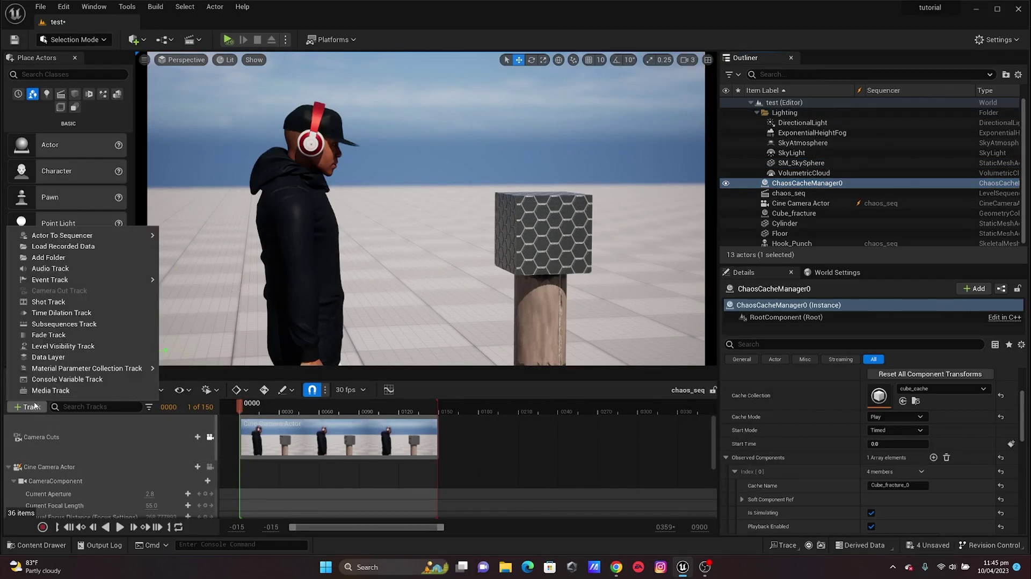
mouse_move(121, 235)
left_click(200, 240)
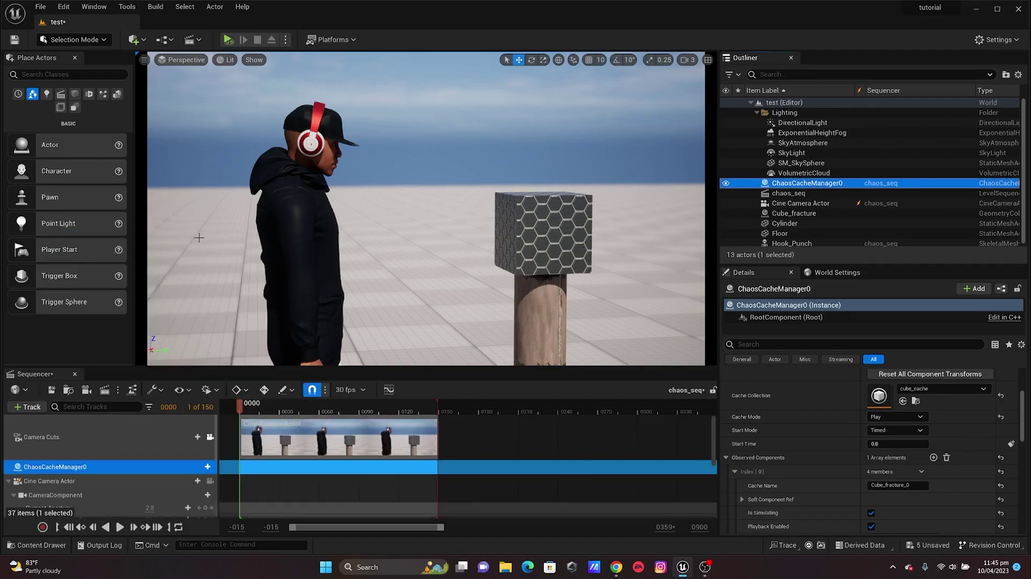
scroll(164, 451, "down", 1)
left_click(194, 451)
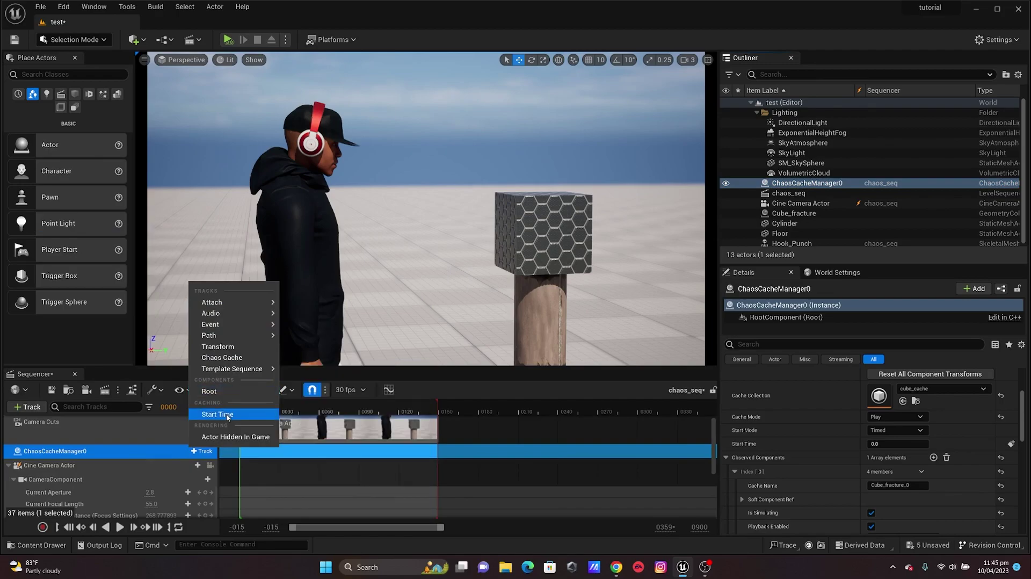
left_click(222, 358)
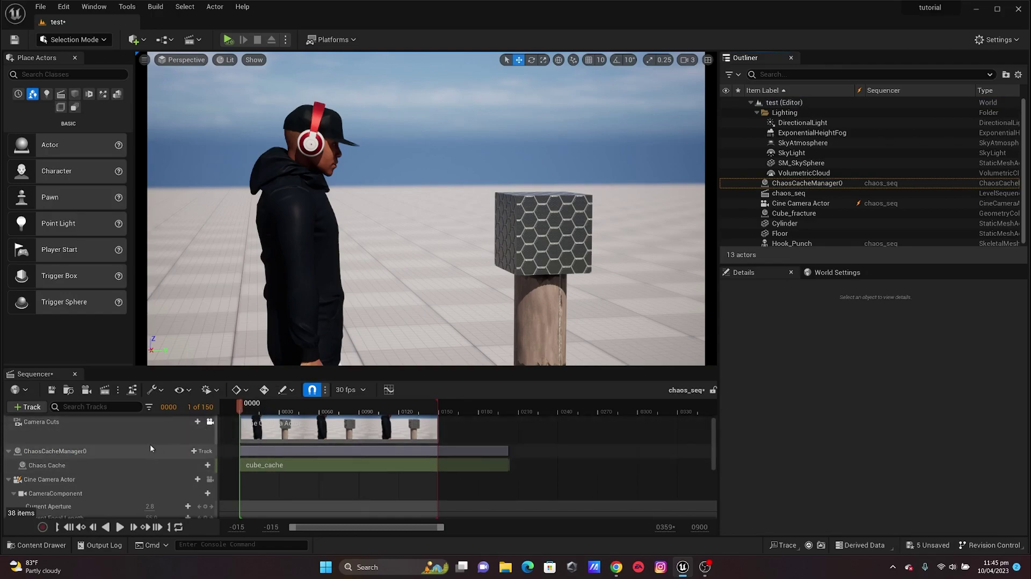
- Collapse the Cine Camera Actor and Hook_Punch tracks and move ChaosCacheManager0 below Hook_Punch
scroll(150, 444, "down", 1)
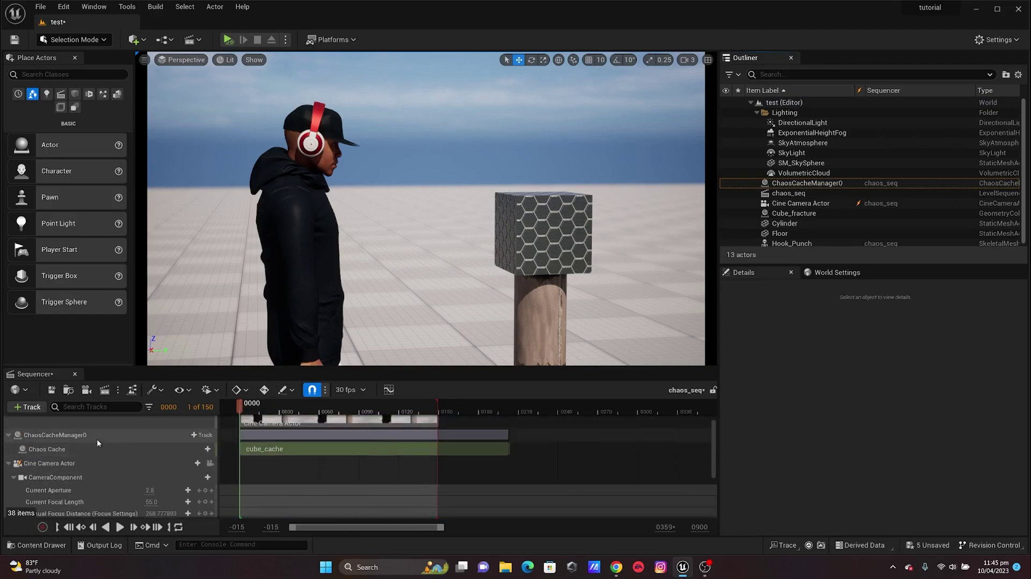
scroll(91, 442, "up", 1)
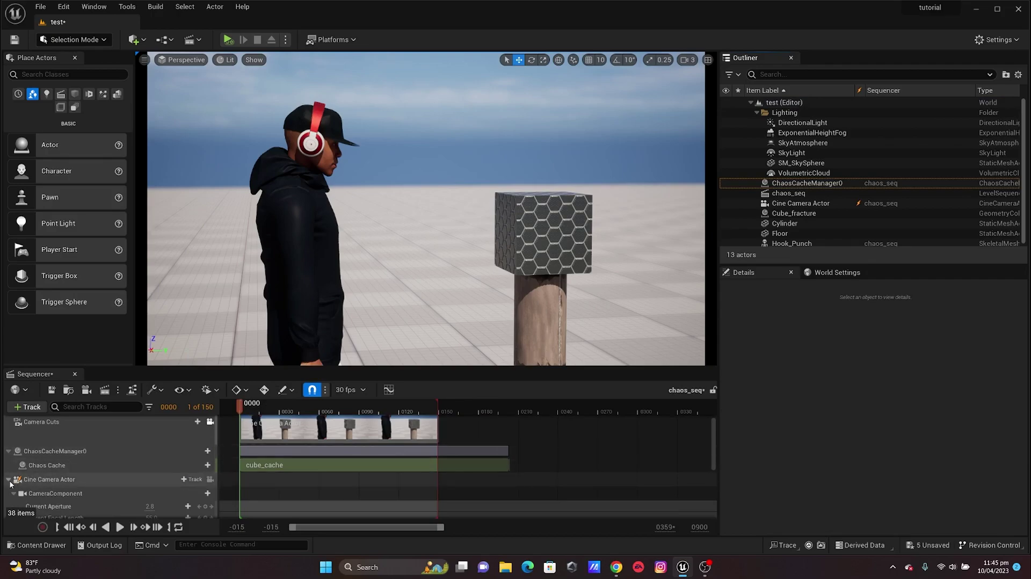
left_click(8, 479)
left_click(9, 495)
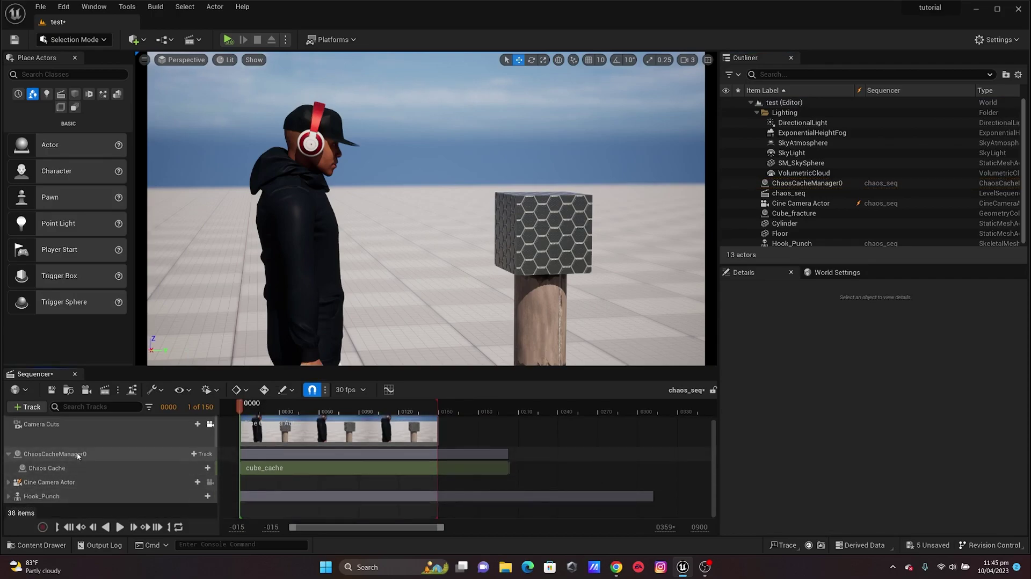
left_click_drag(75, 453, 63, 501)
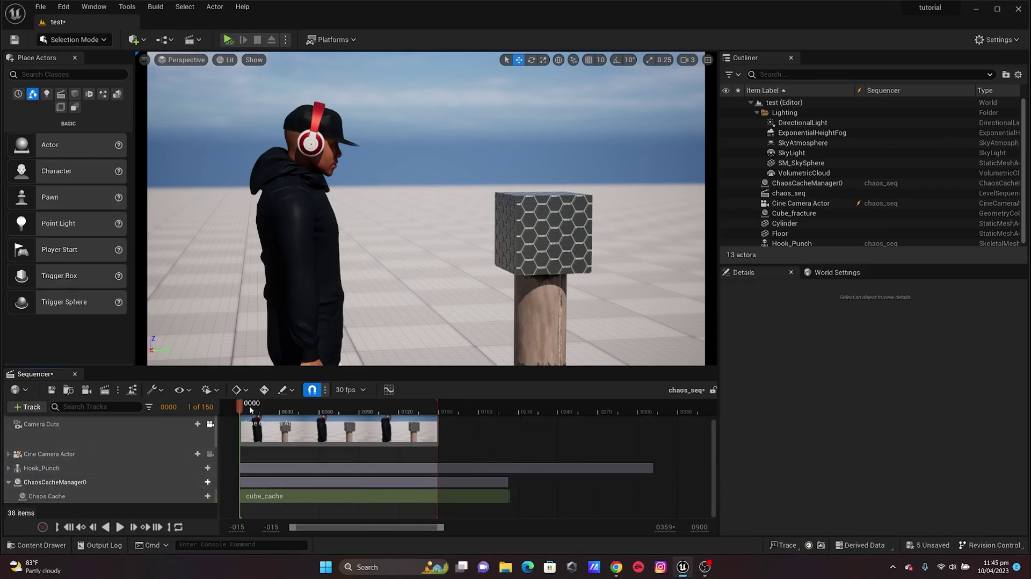
- Scrub to the punch impact at frame 41 and trim the cube_cache section so it starts at about frame 68
left_click_drag(241, 410, 295, 411)
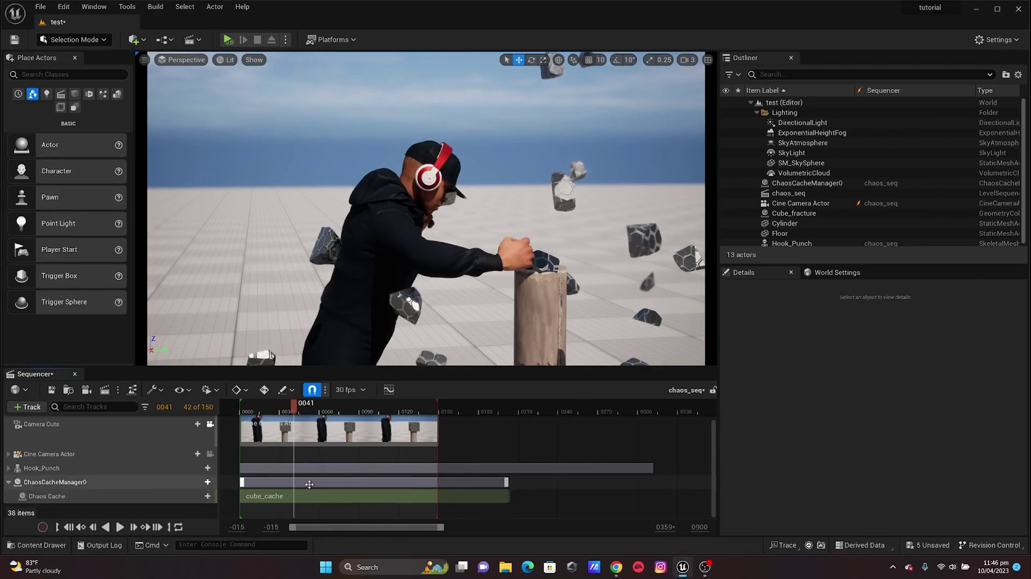
left_click_drag(242, 481, 326, 487)
left_click(329, 404)
key("space")
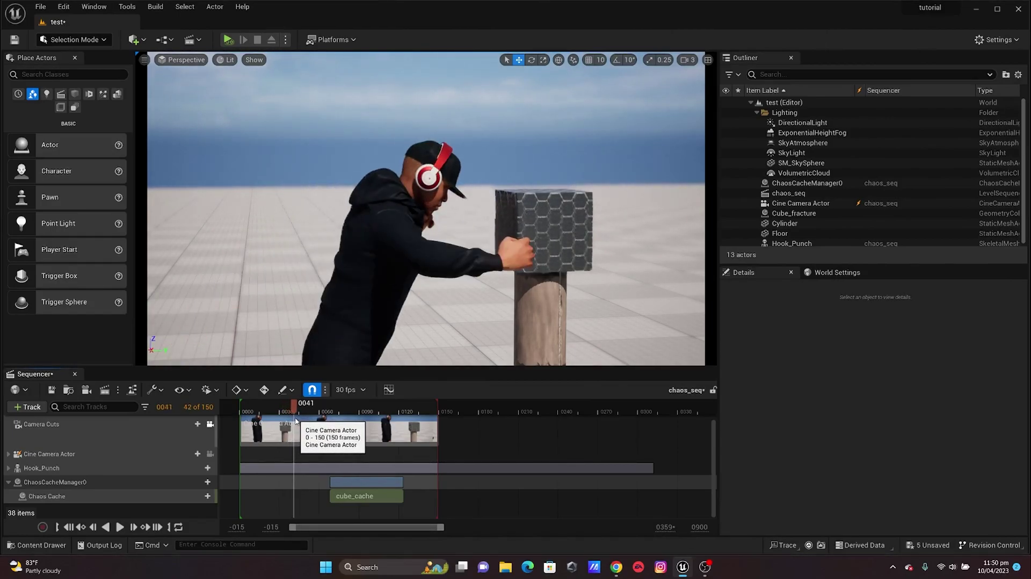
- Move the cube_cache section earlier to span frames 12 to 68 and play the sequence repeatedly to check the shatter timing
left_click_drag(356, 483, 290, 486)
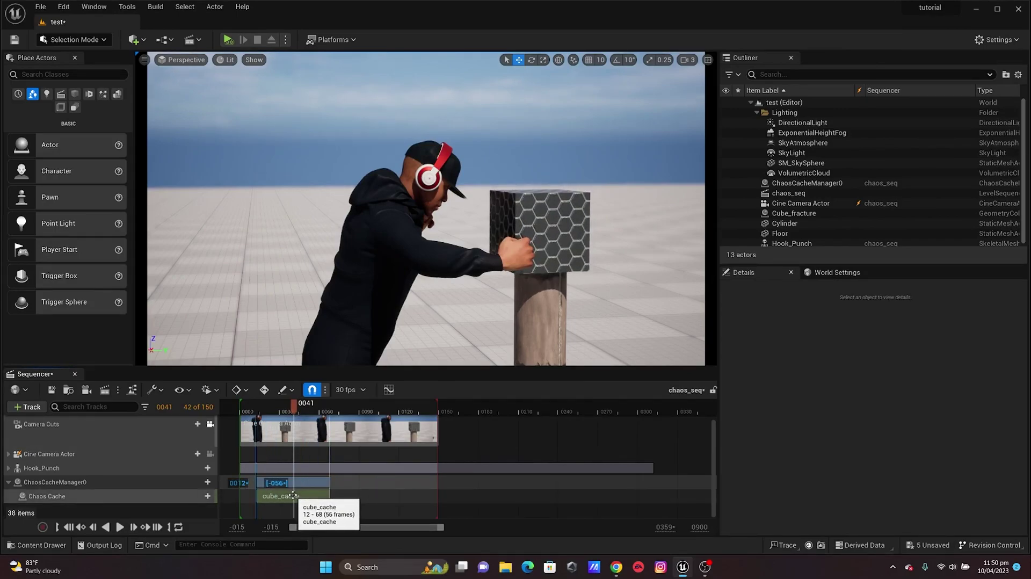
left_click_drag(289, 404, 277, 404)
key("space")
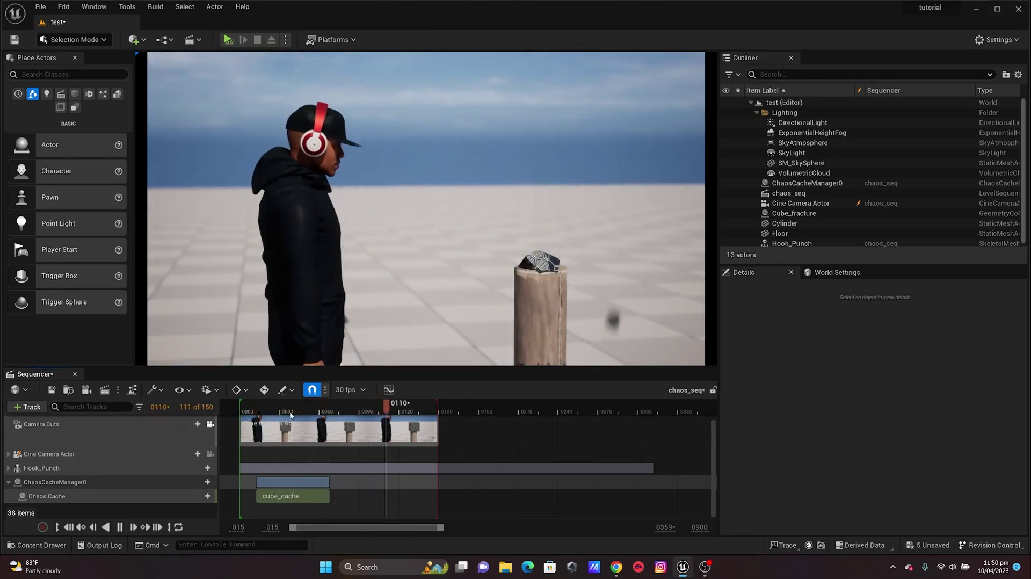
left_click(265, 412)
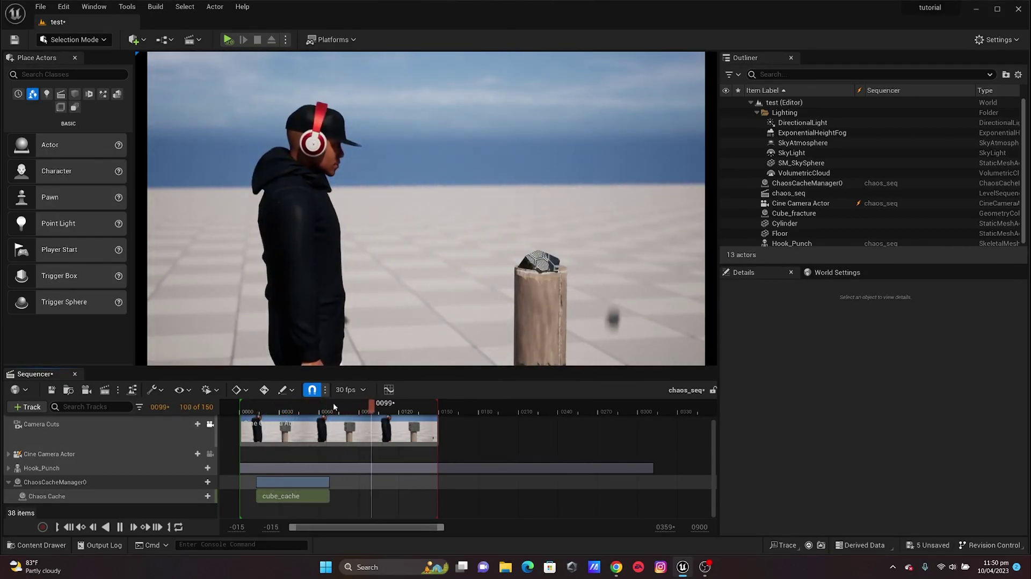
left_click(254, 412)
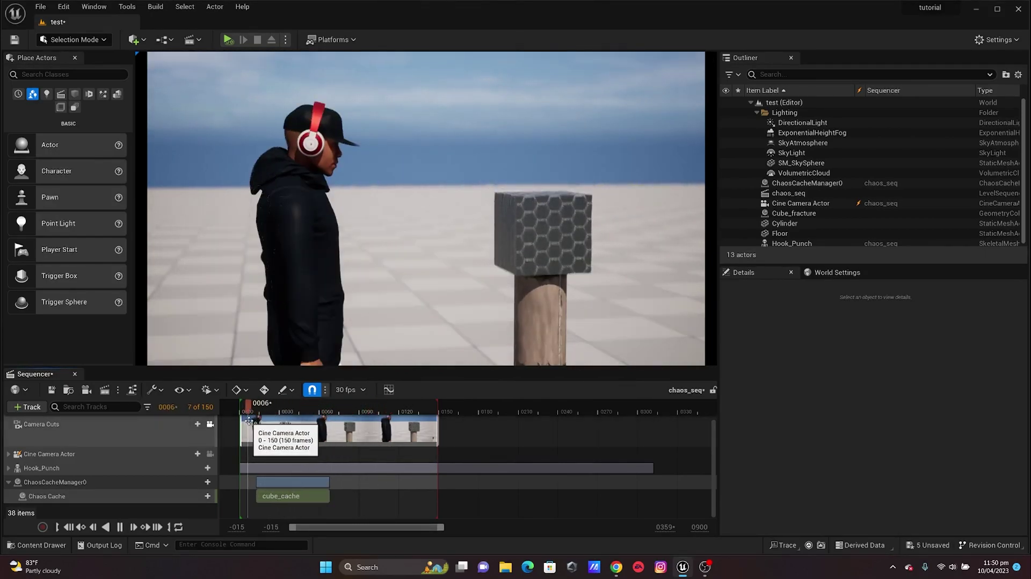